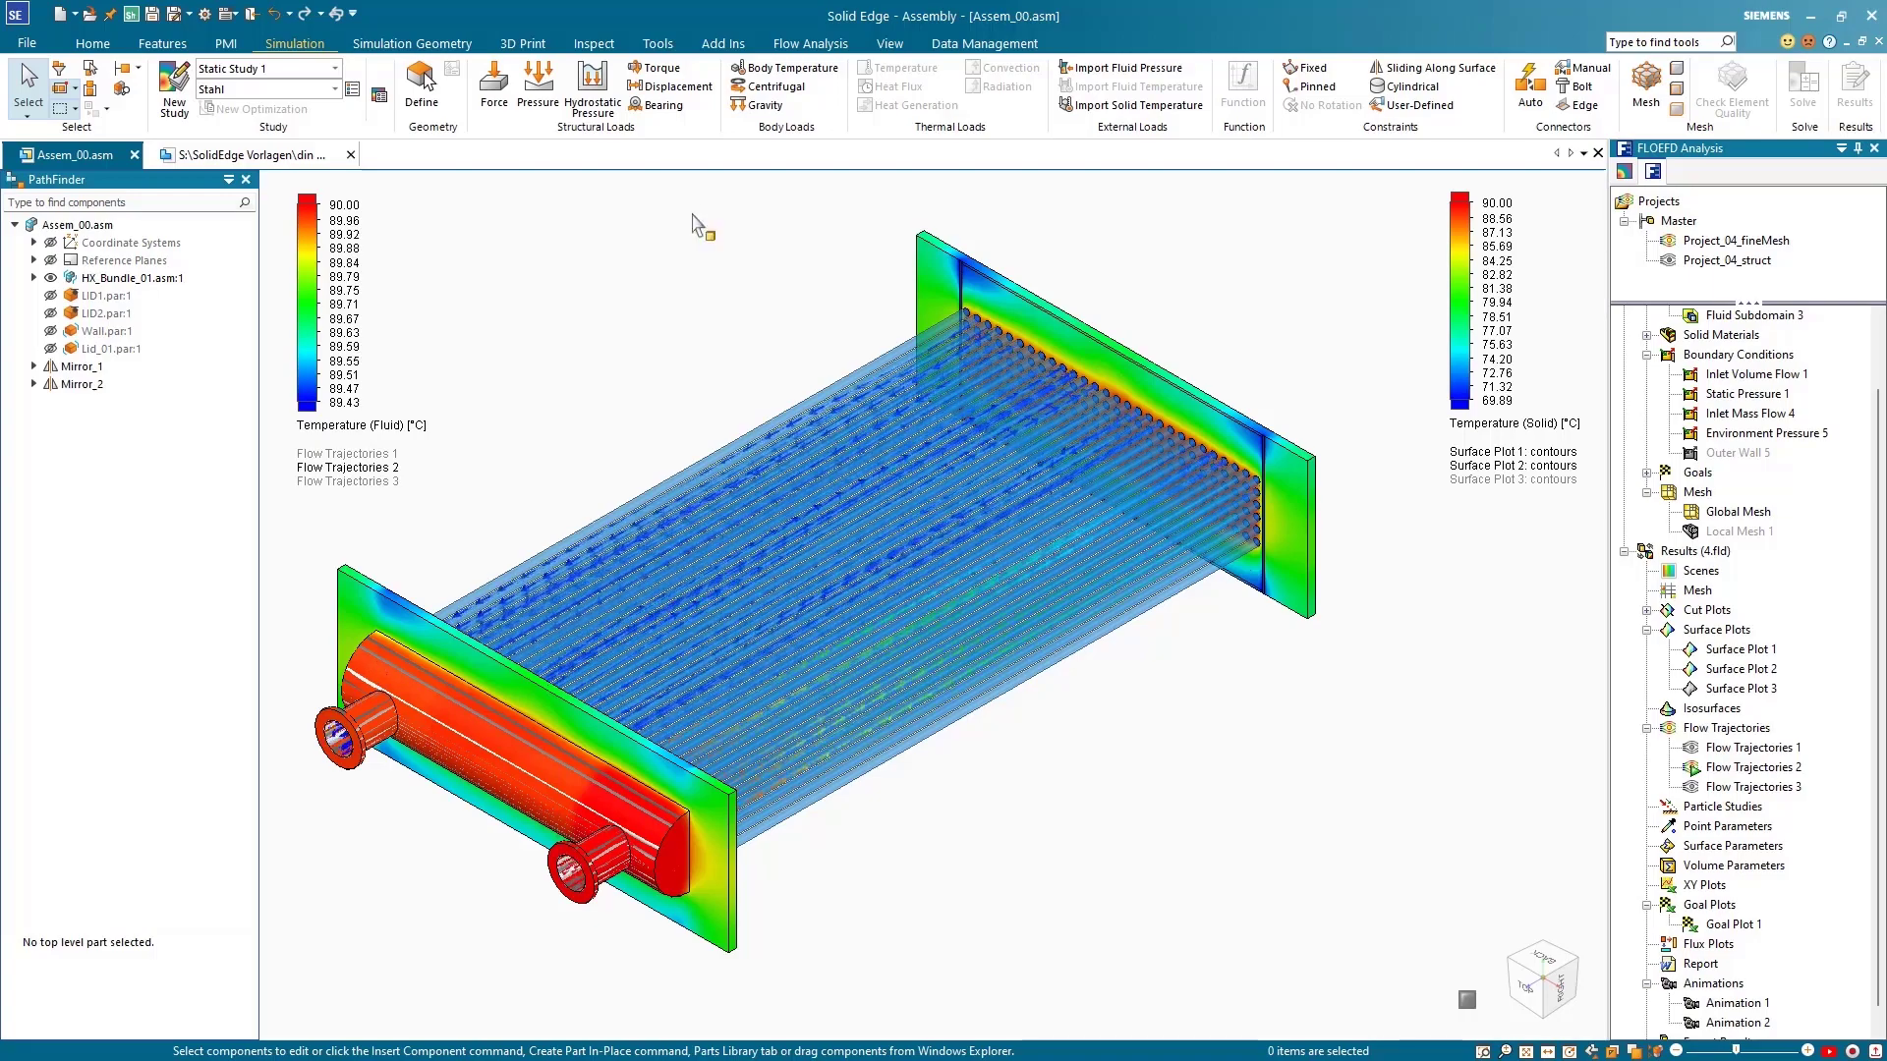
Clear the second trajectory overlay, then hide all surface plots and all flow trajectories.
left_click(309, 304)
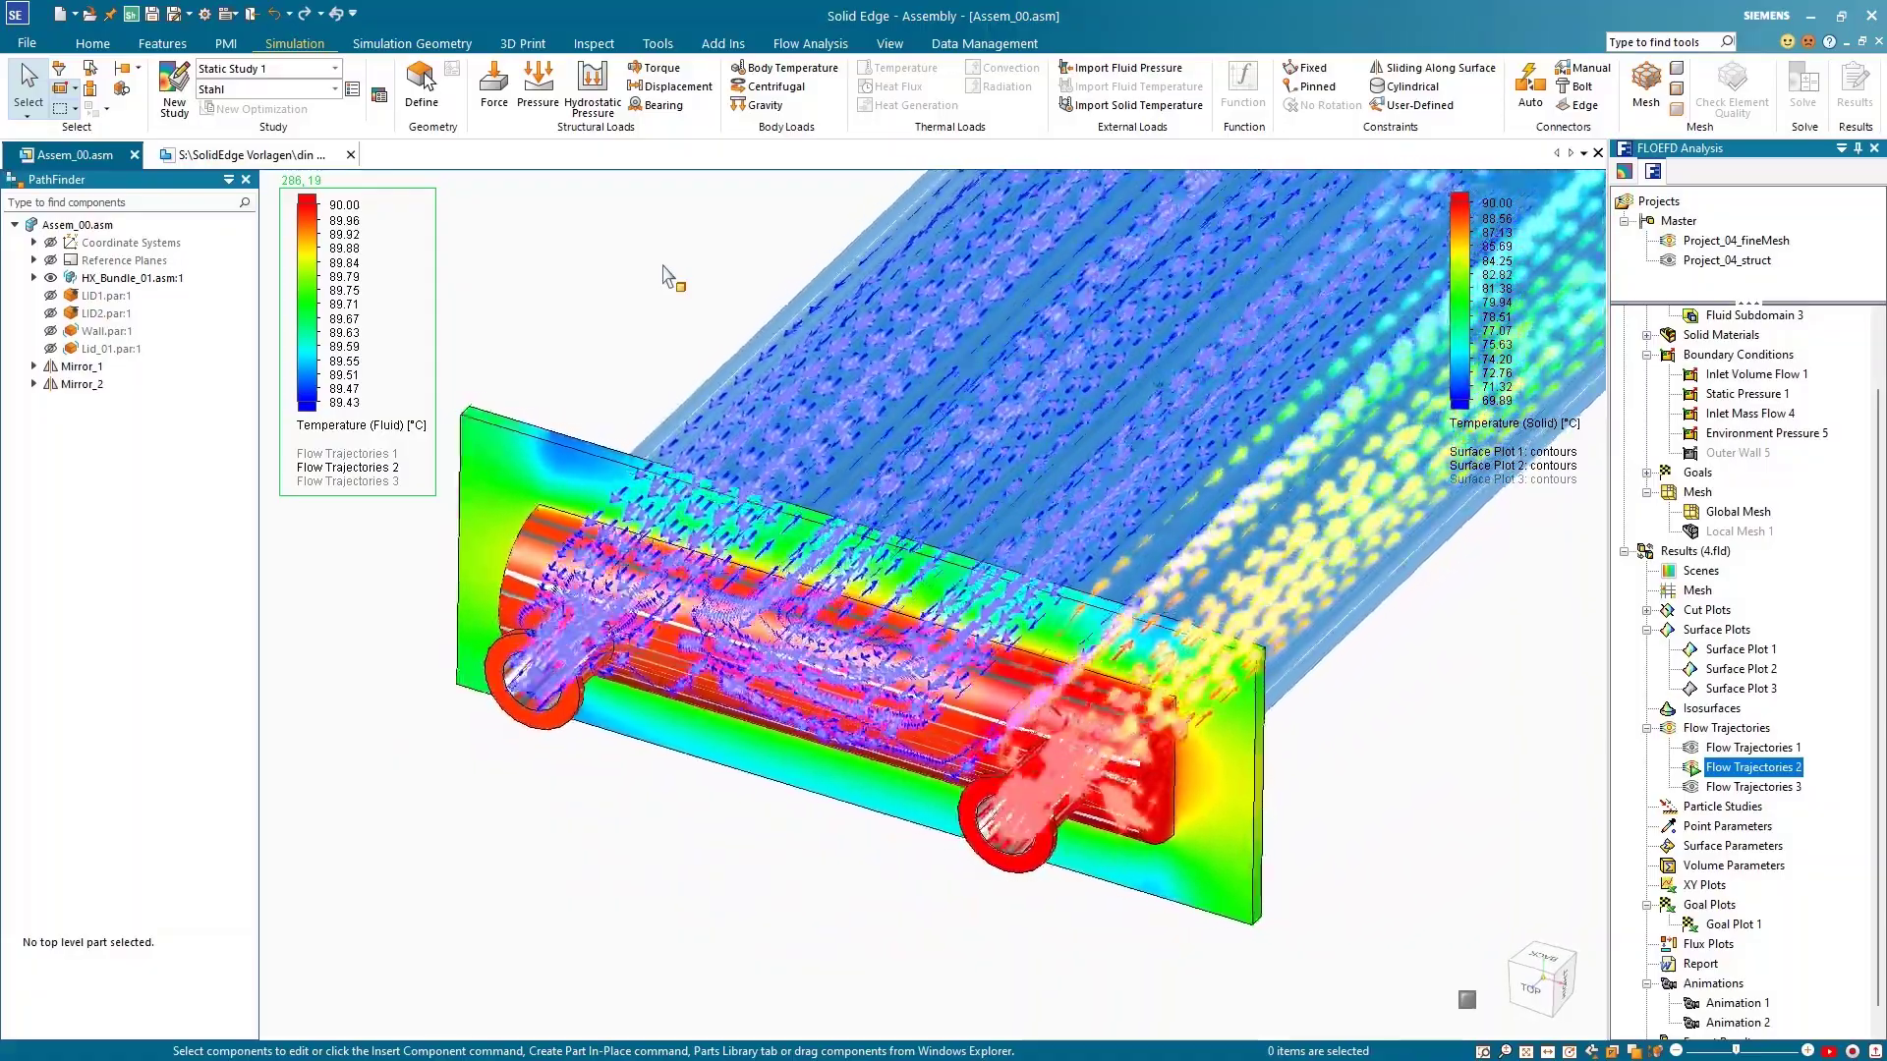
left_click(630, 269)
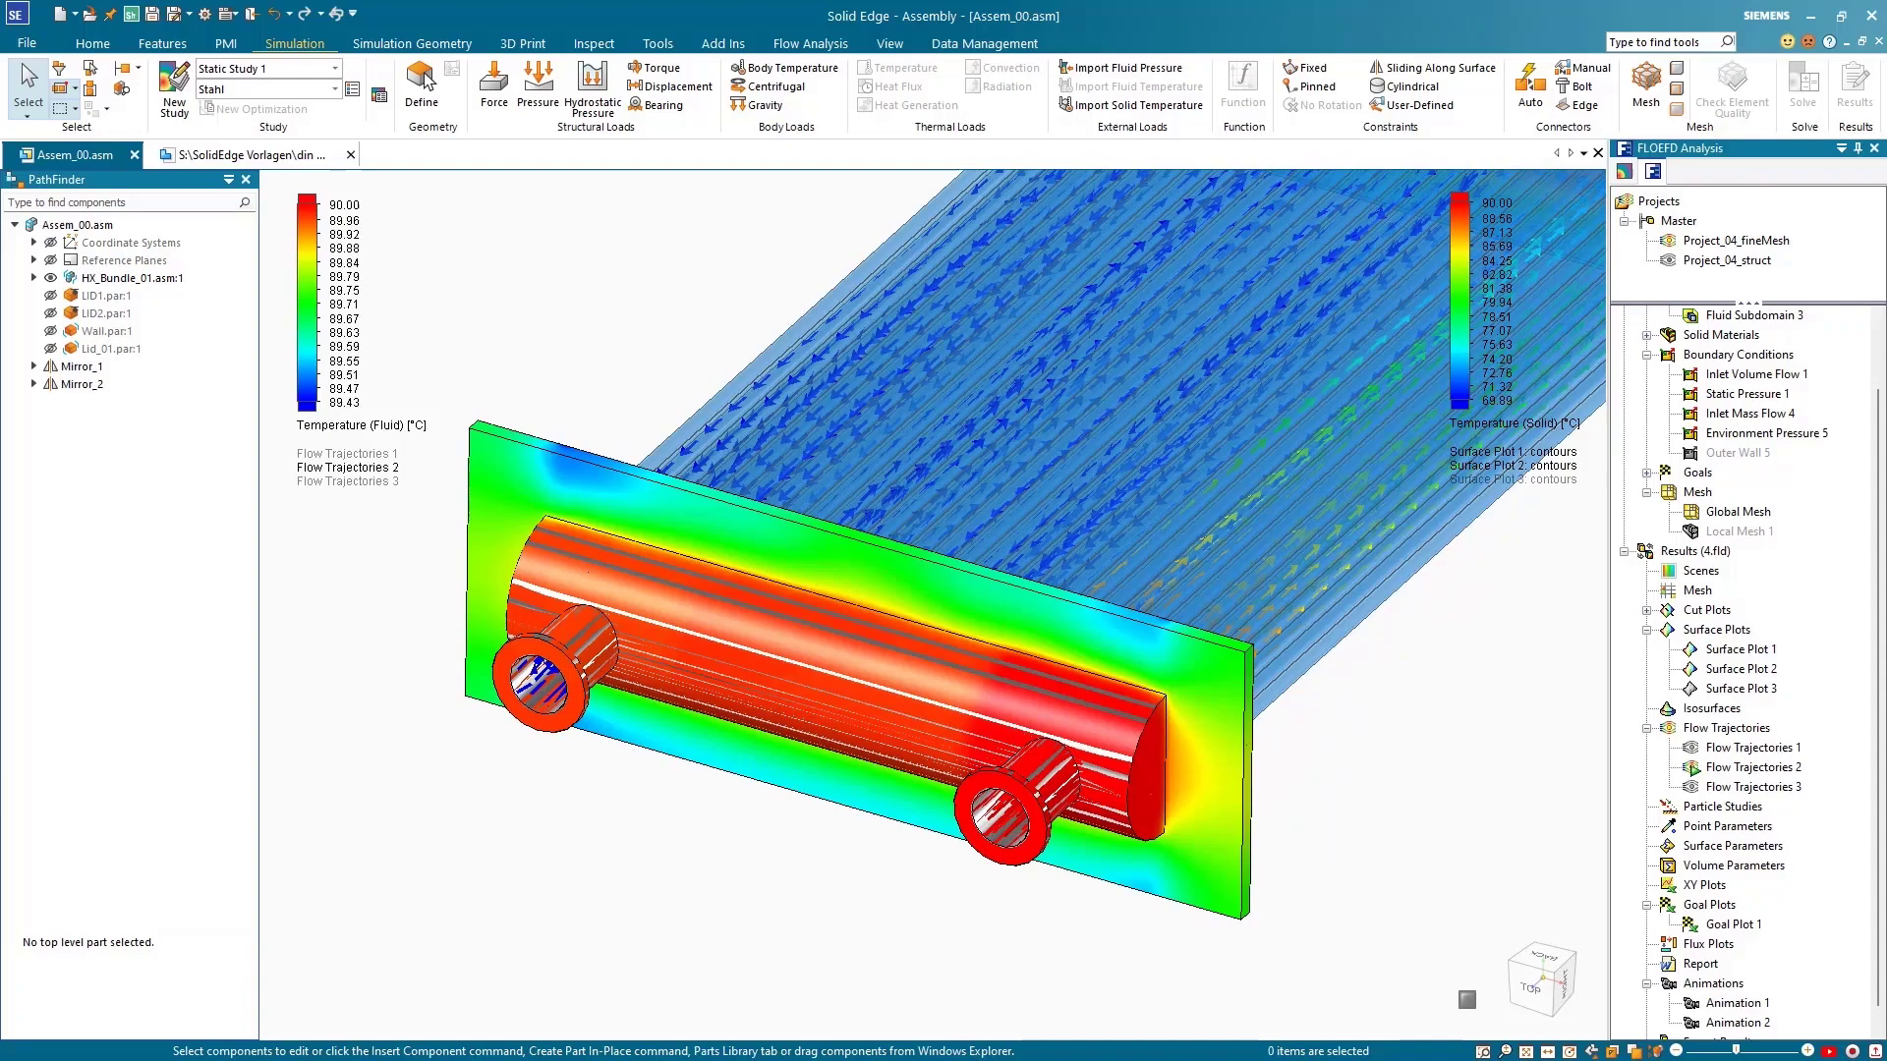
right_click(1738, 668)
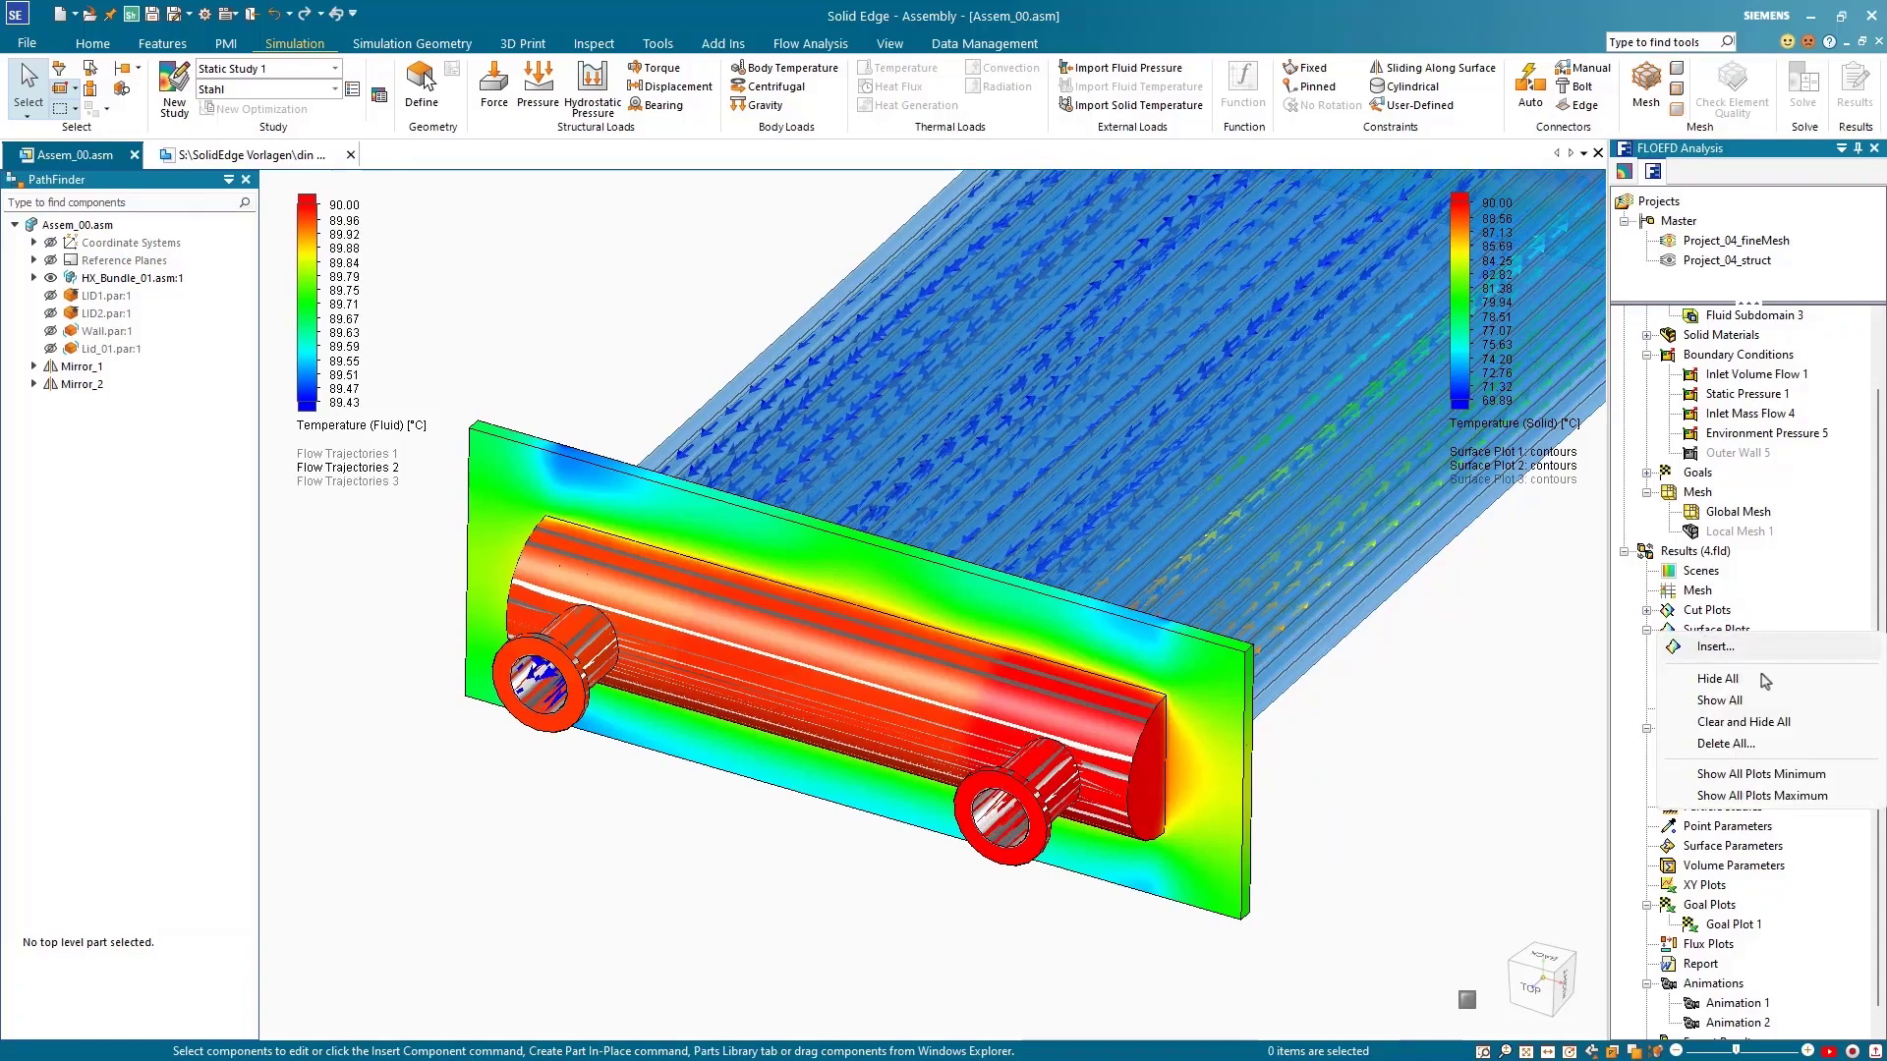
left_click(1725, 685)
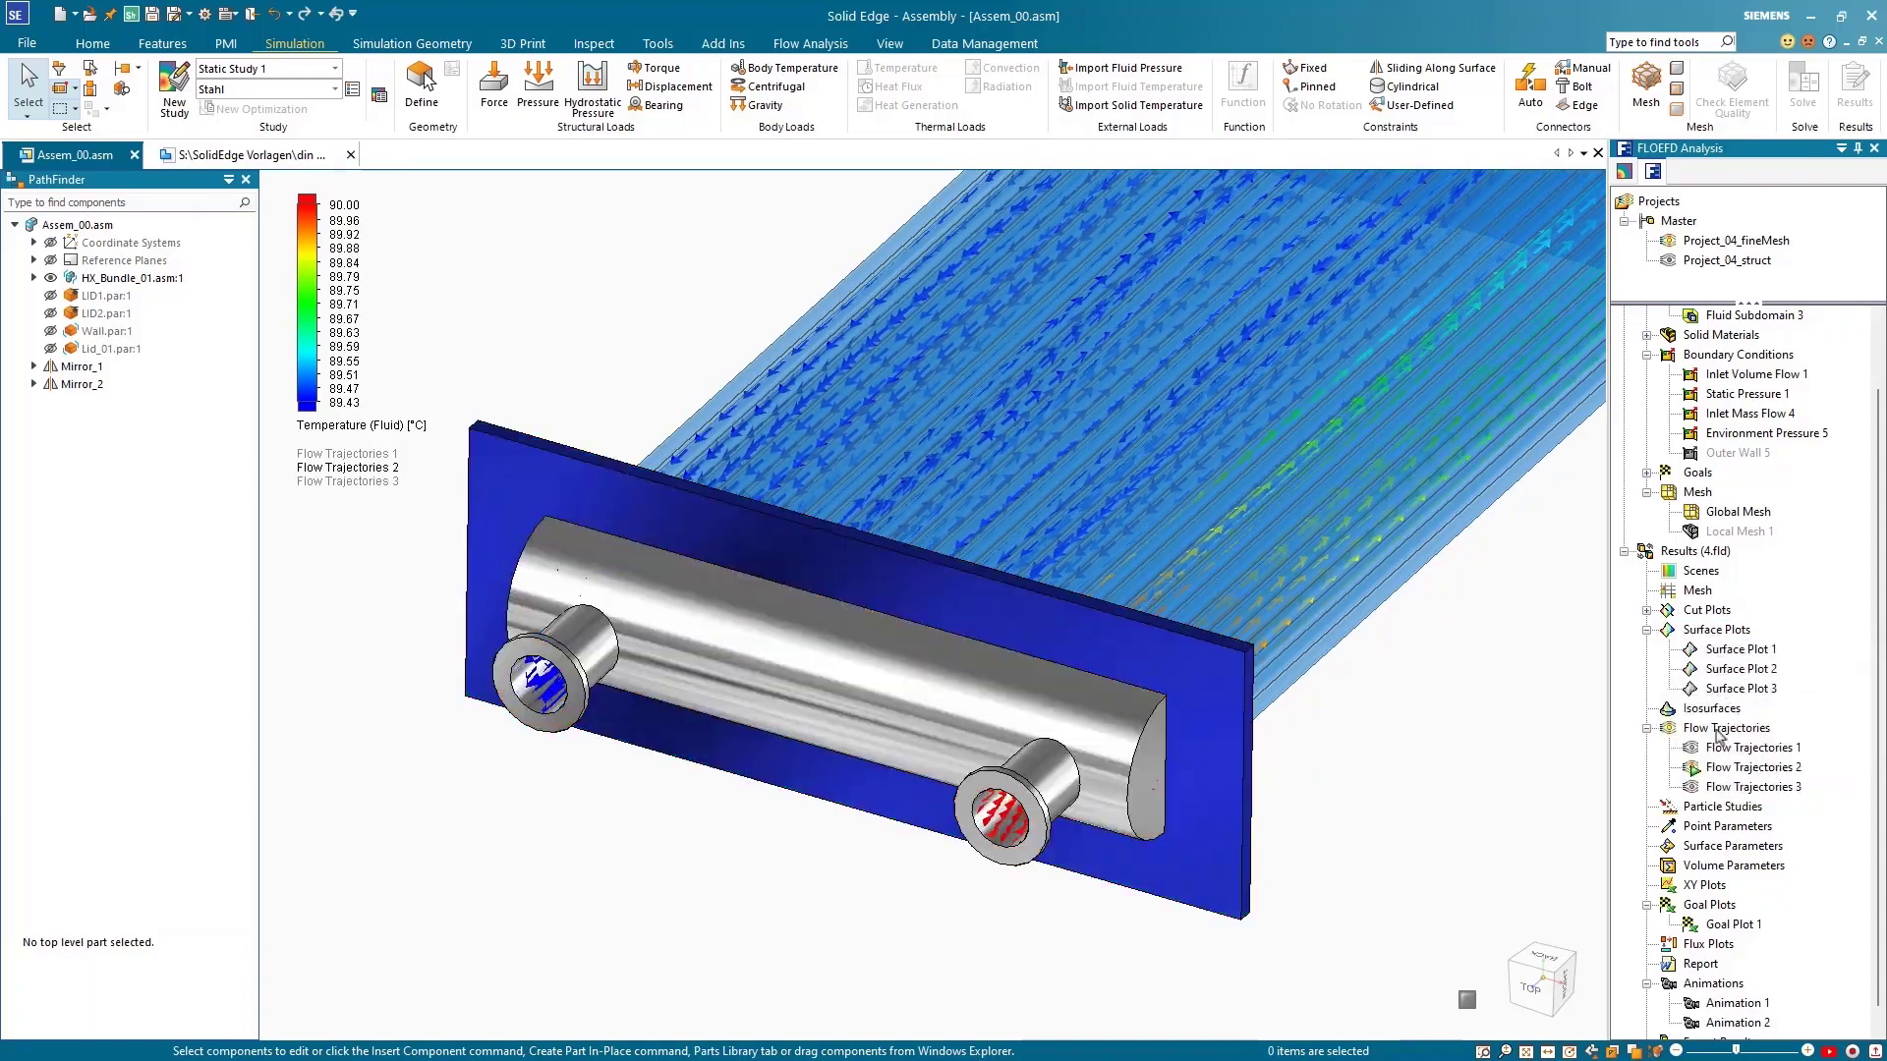
right_click(1710, 732)
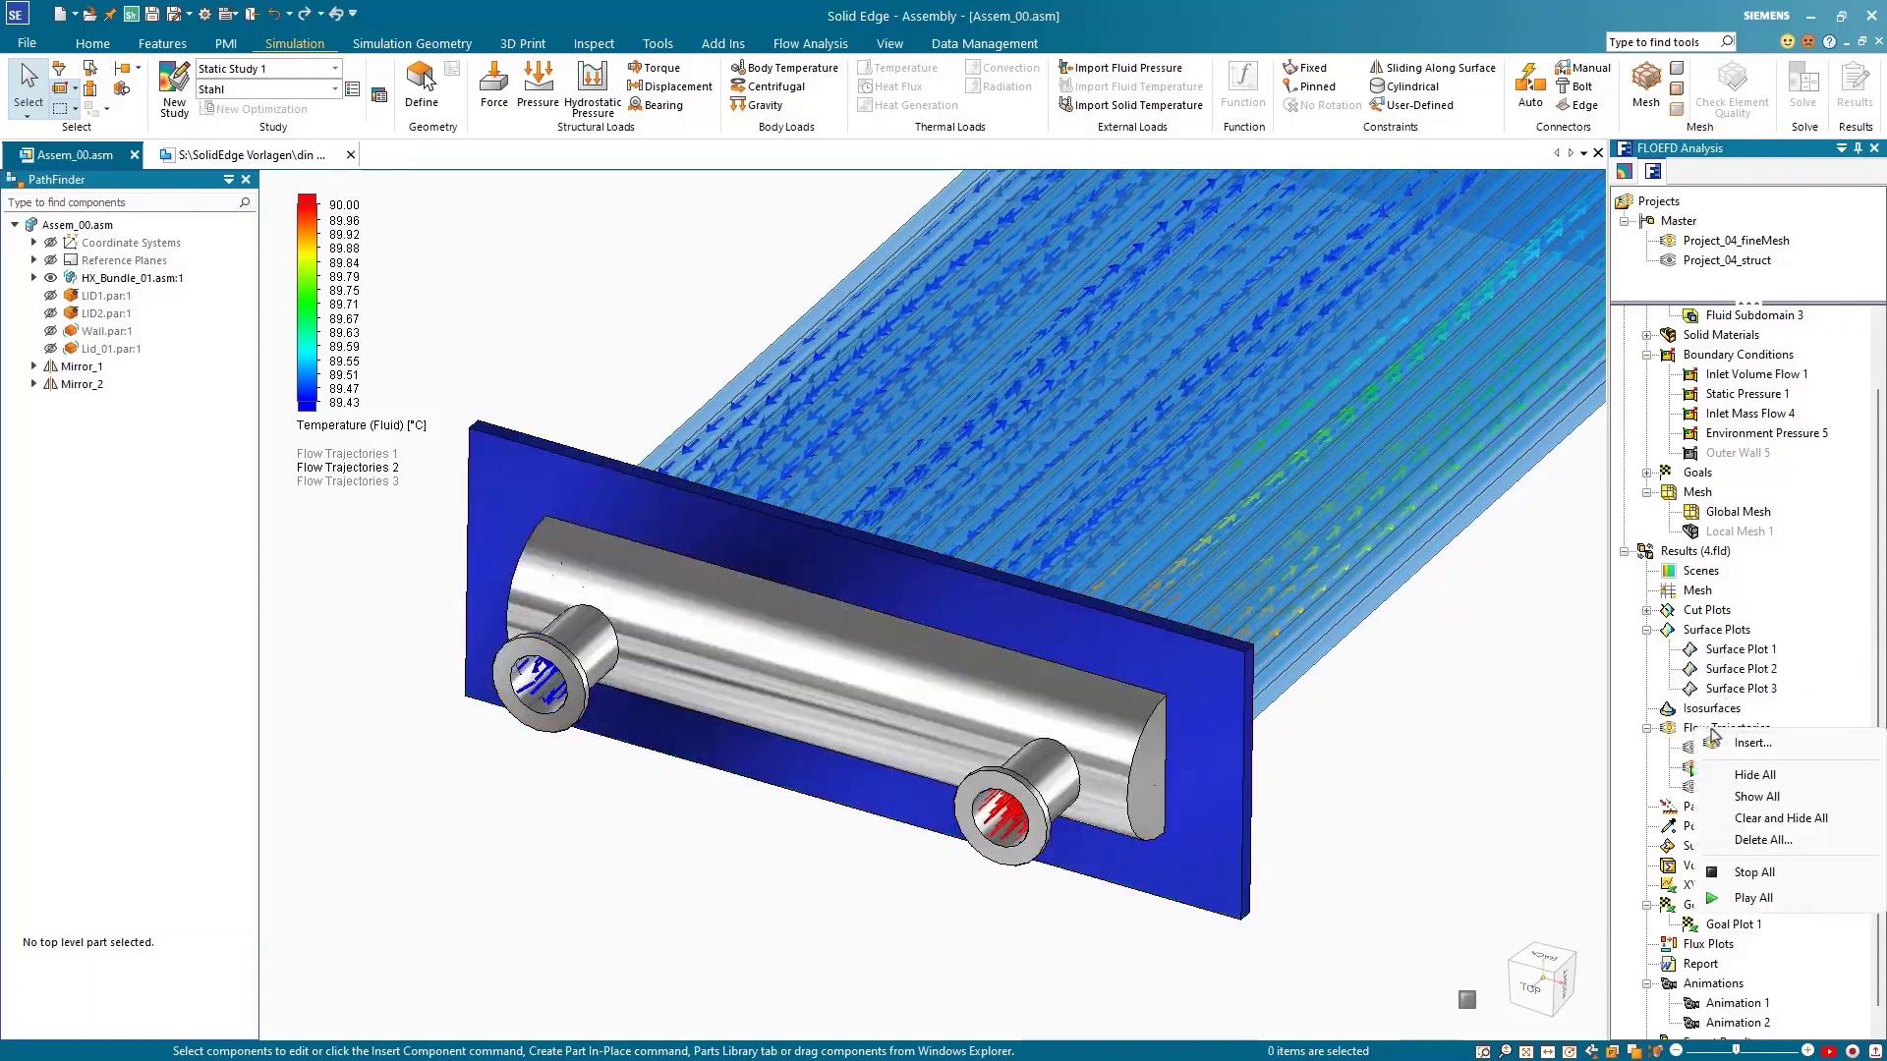
left_click(1753, 776)
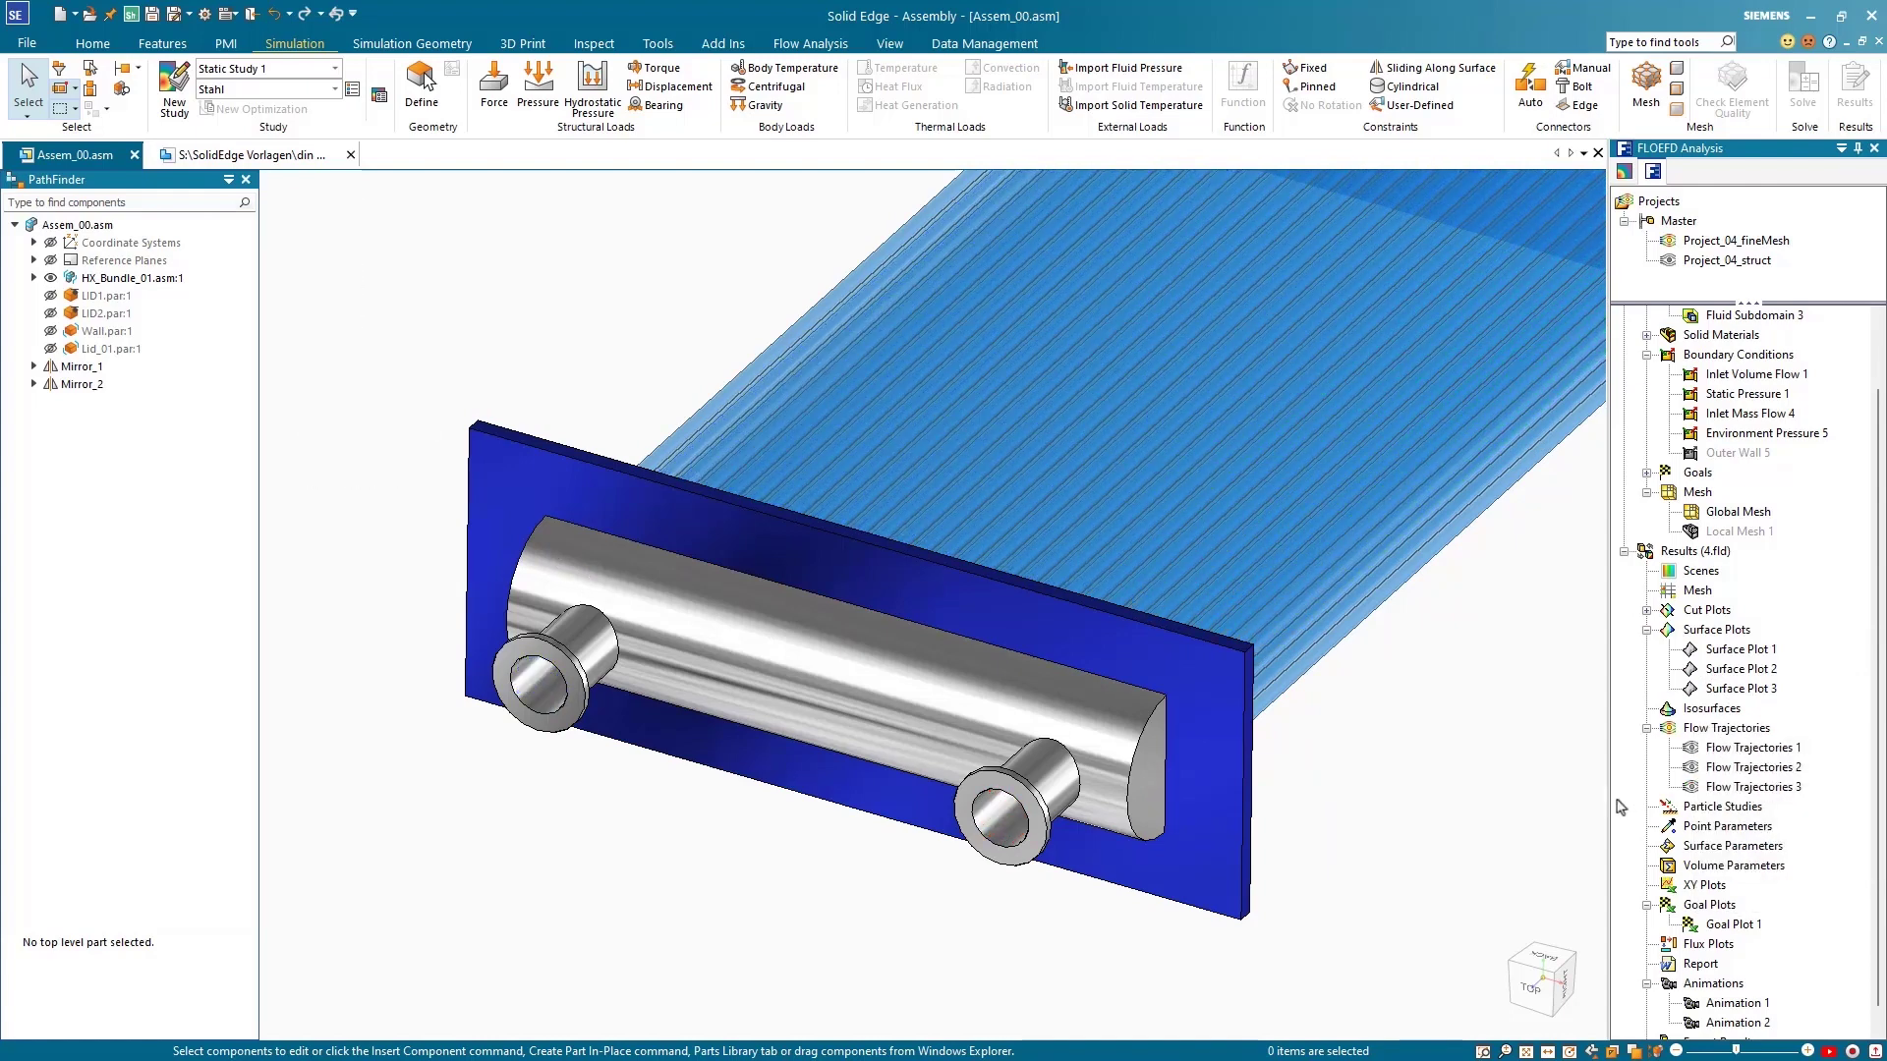
scroll(1618, 804, "down", 1)
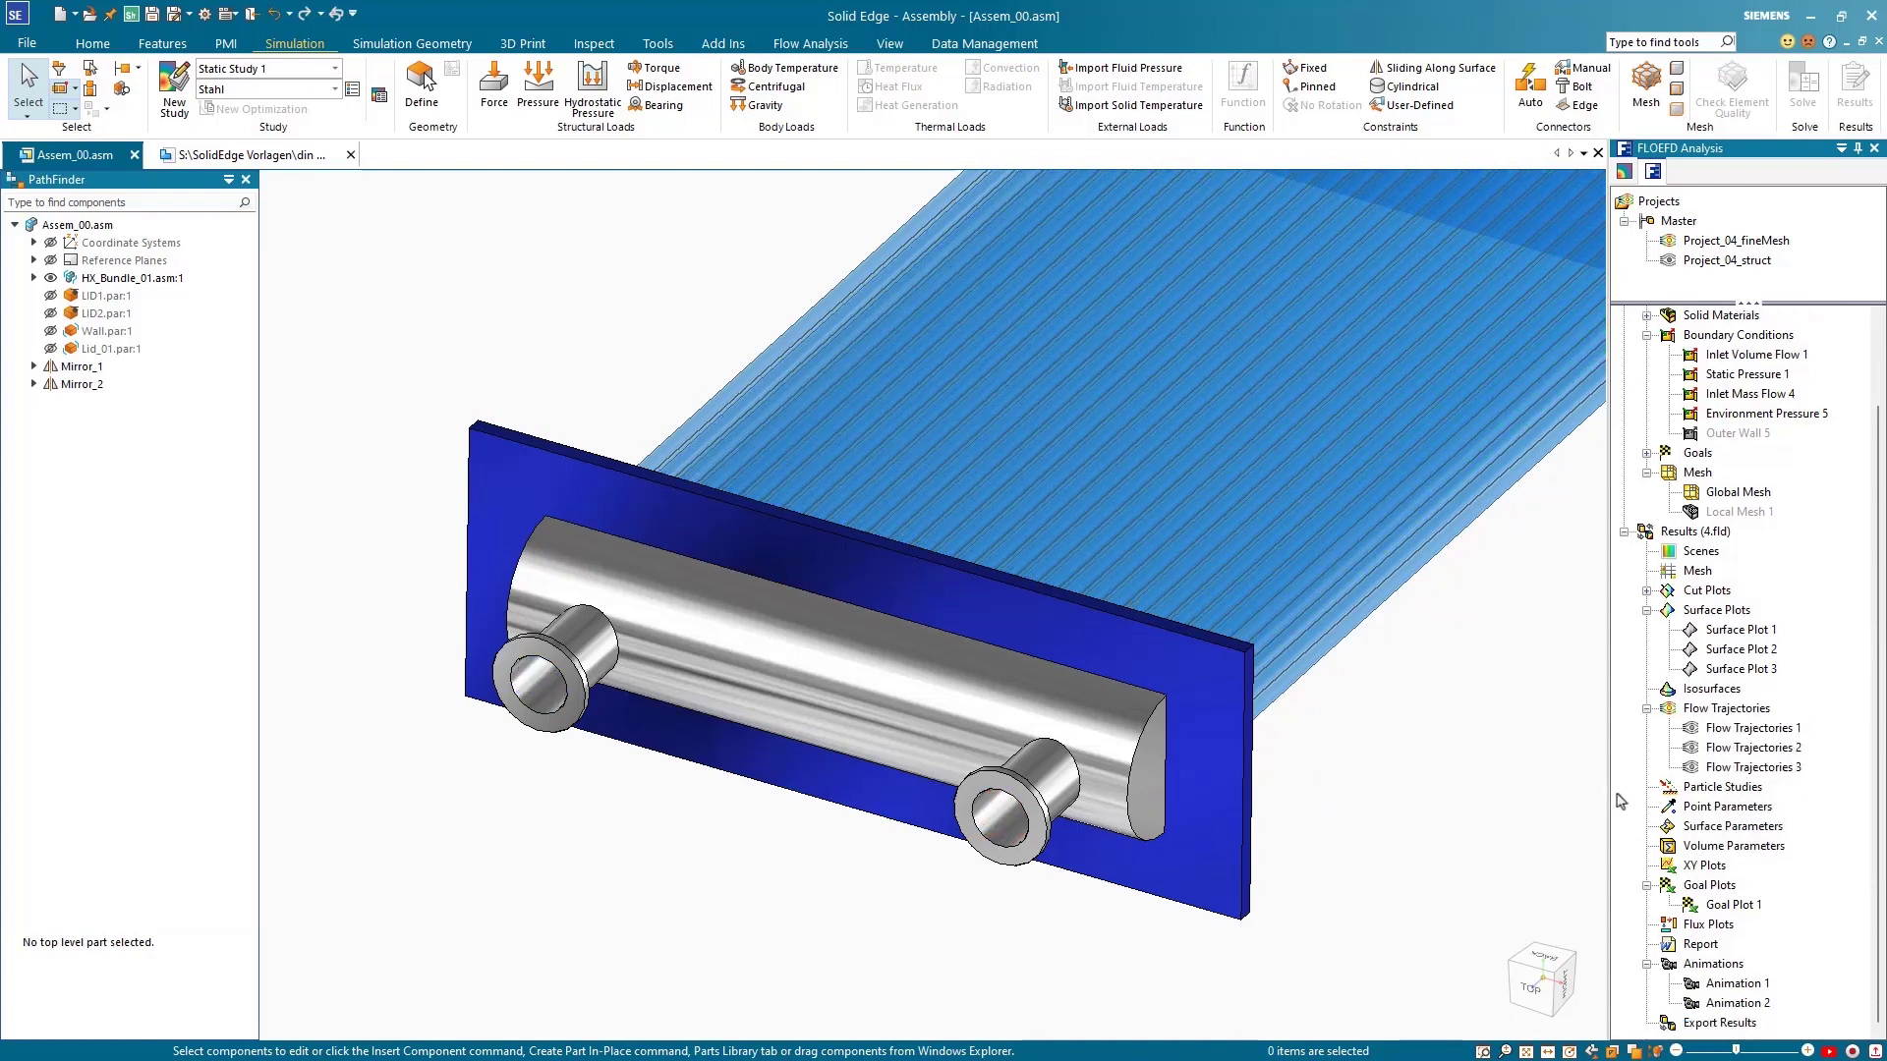
Show the Static Study 1 mesh, import .fld solid temperatures as loads, and solve.
left_click(1624, 177)
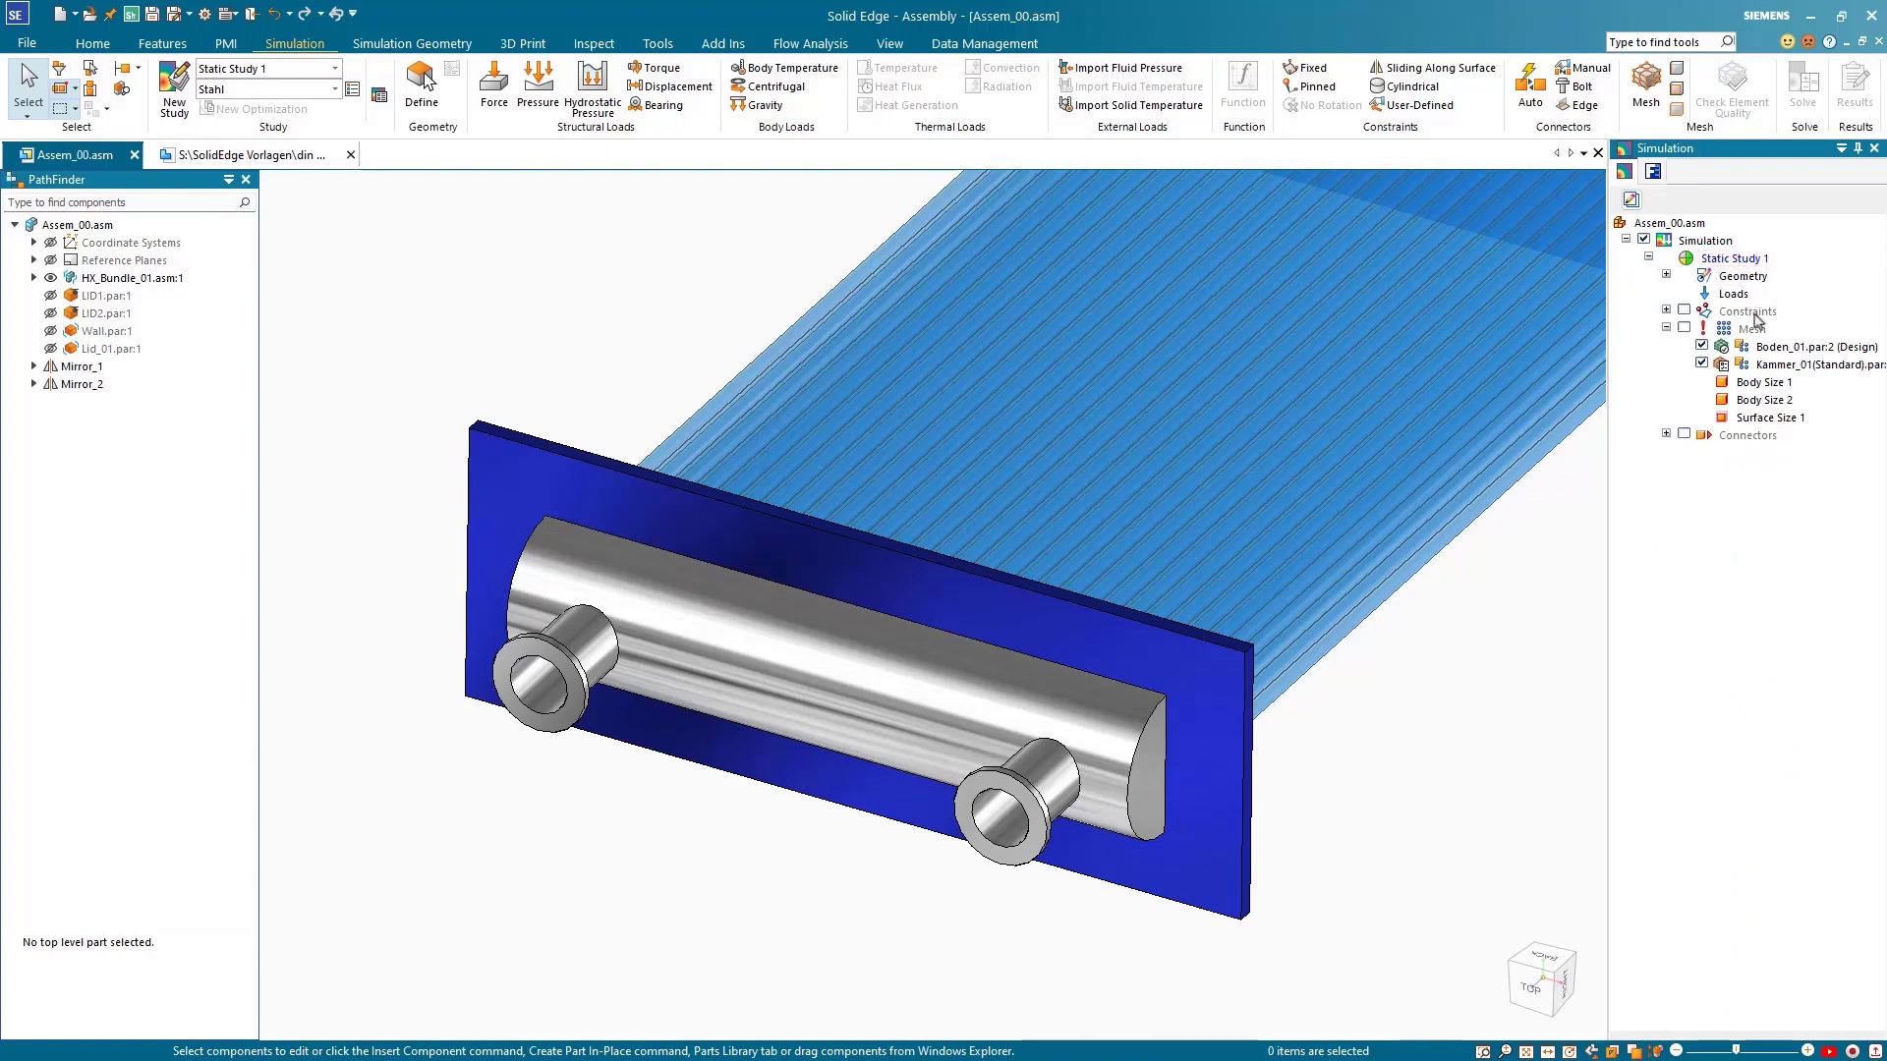
left_click(1684, 327)
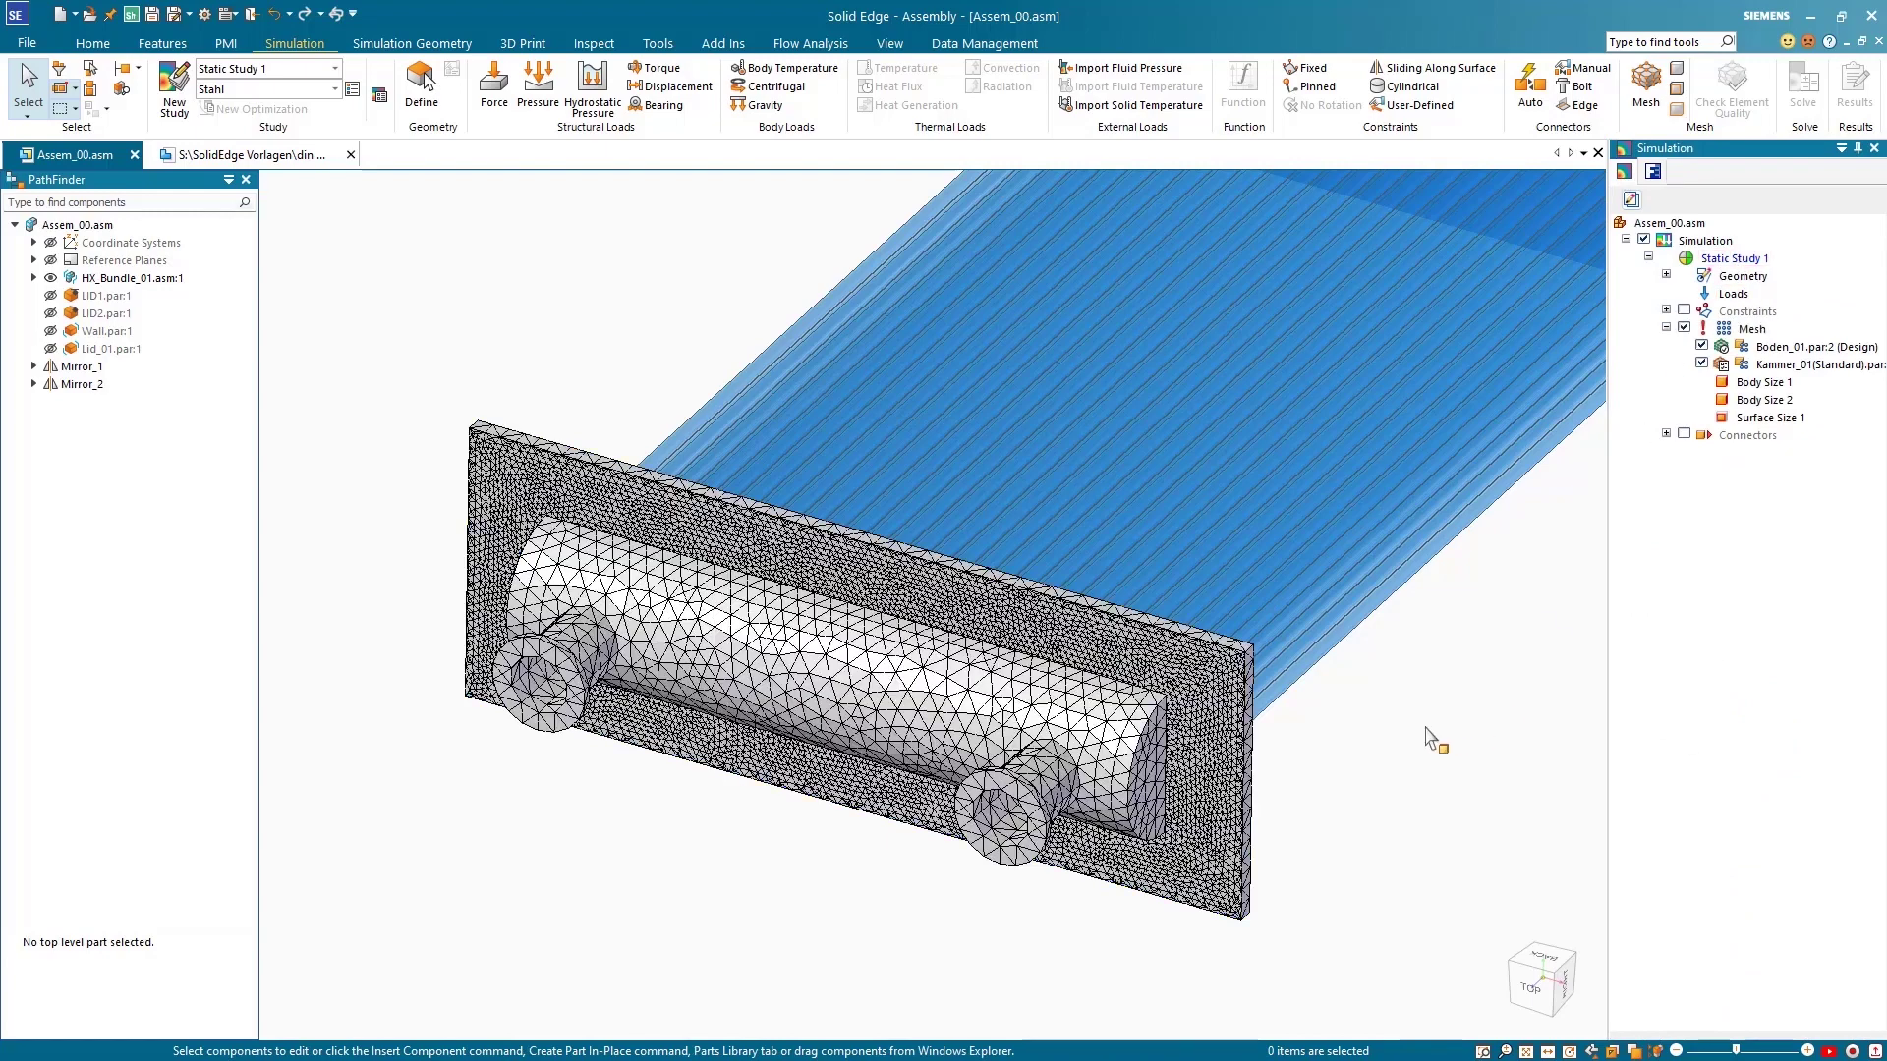
left_click(1135, 105)
left_click(940, 587)
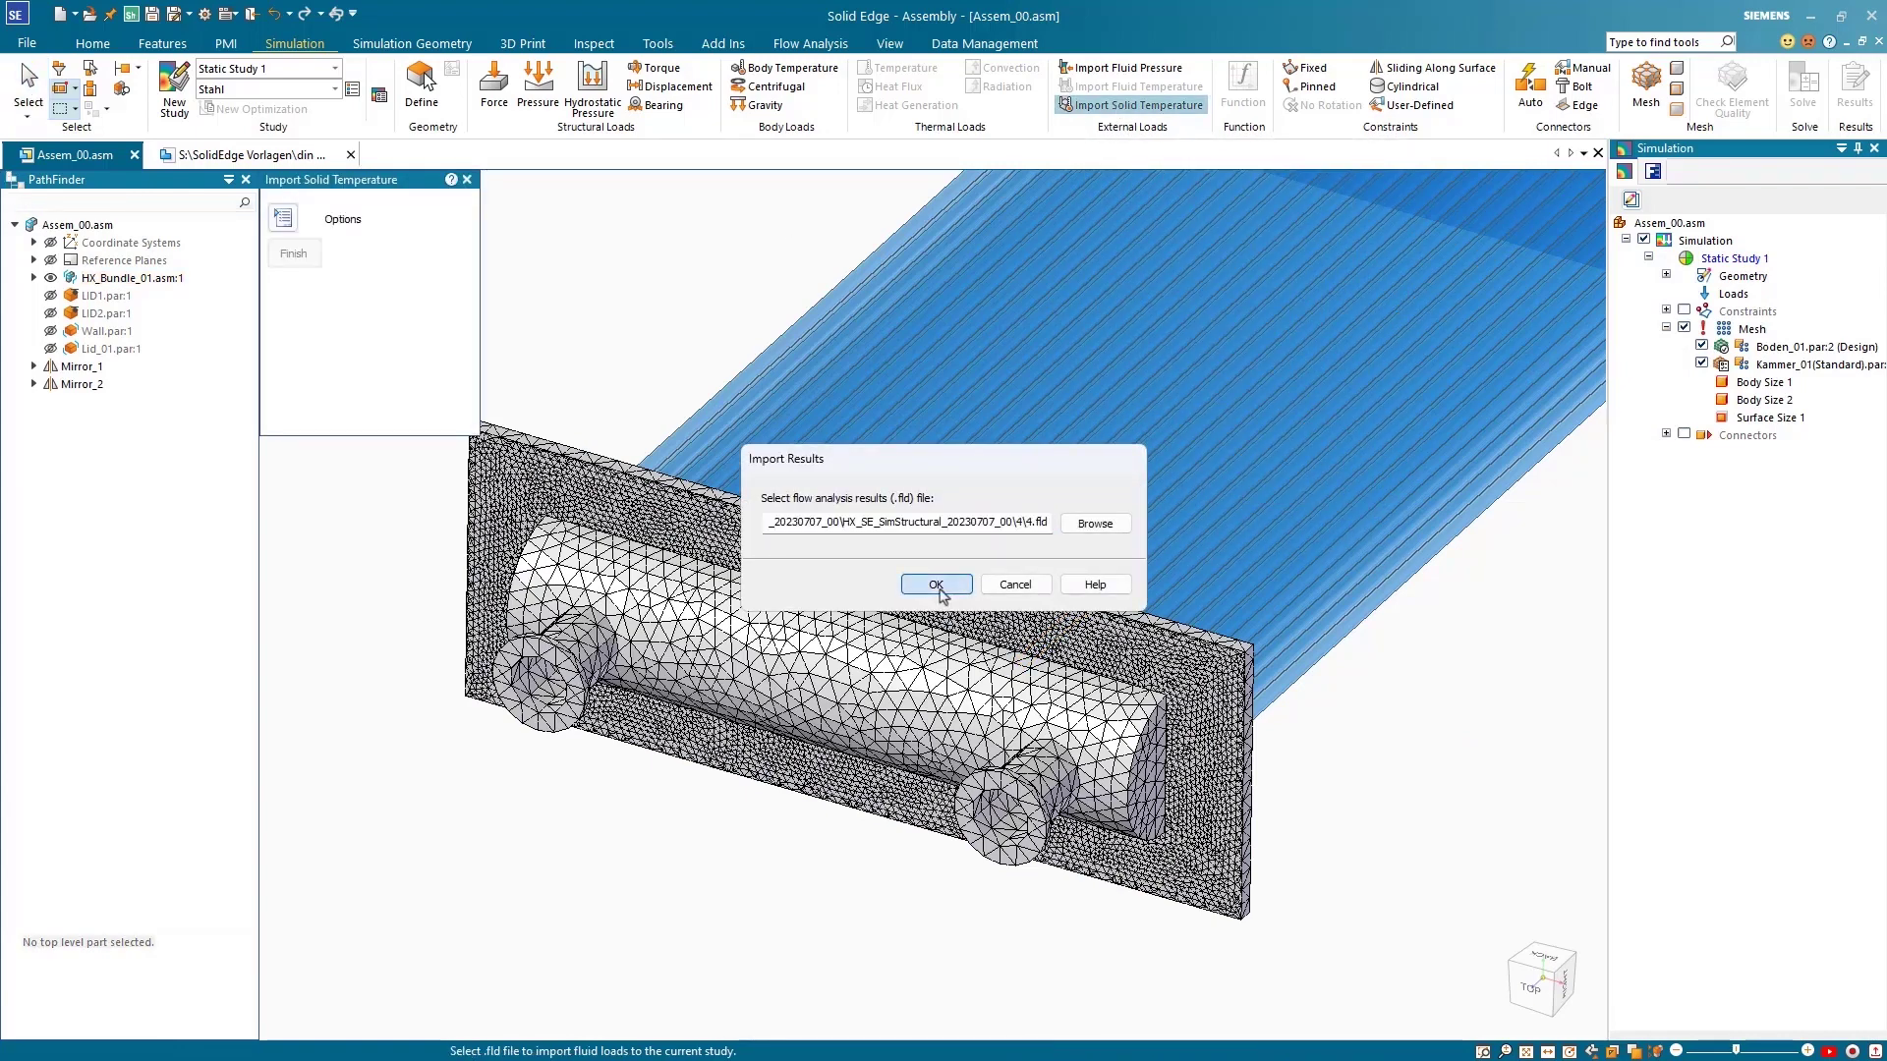
left_click(296, 258)
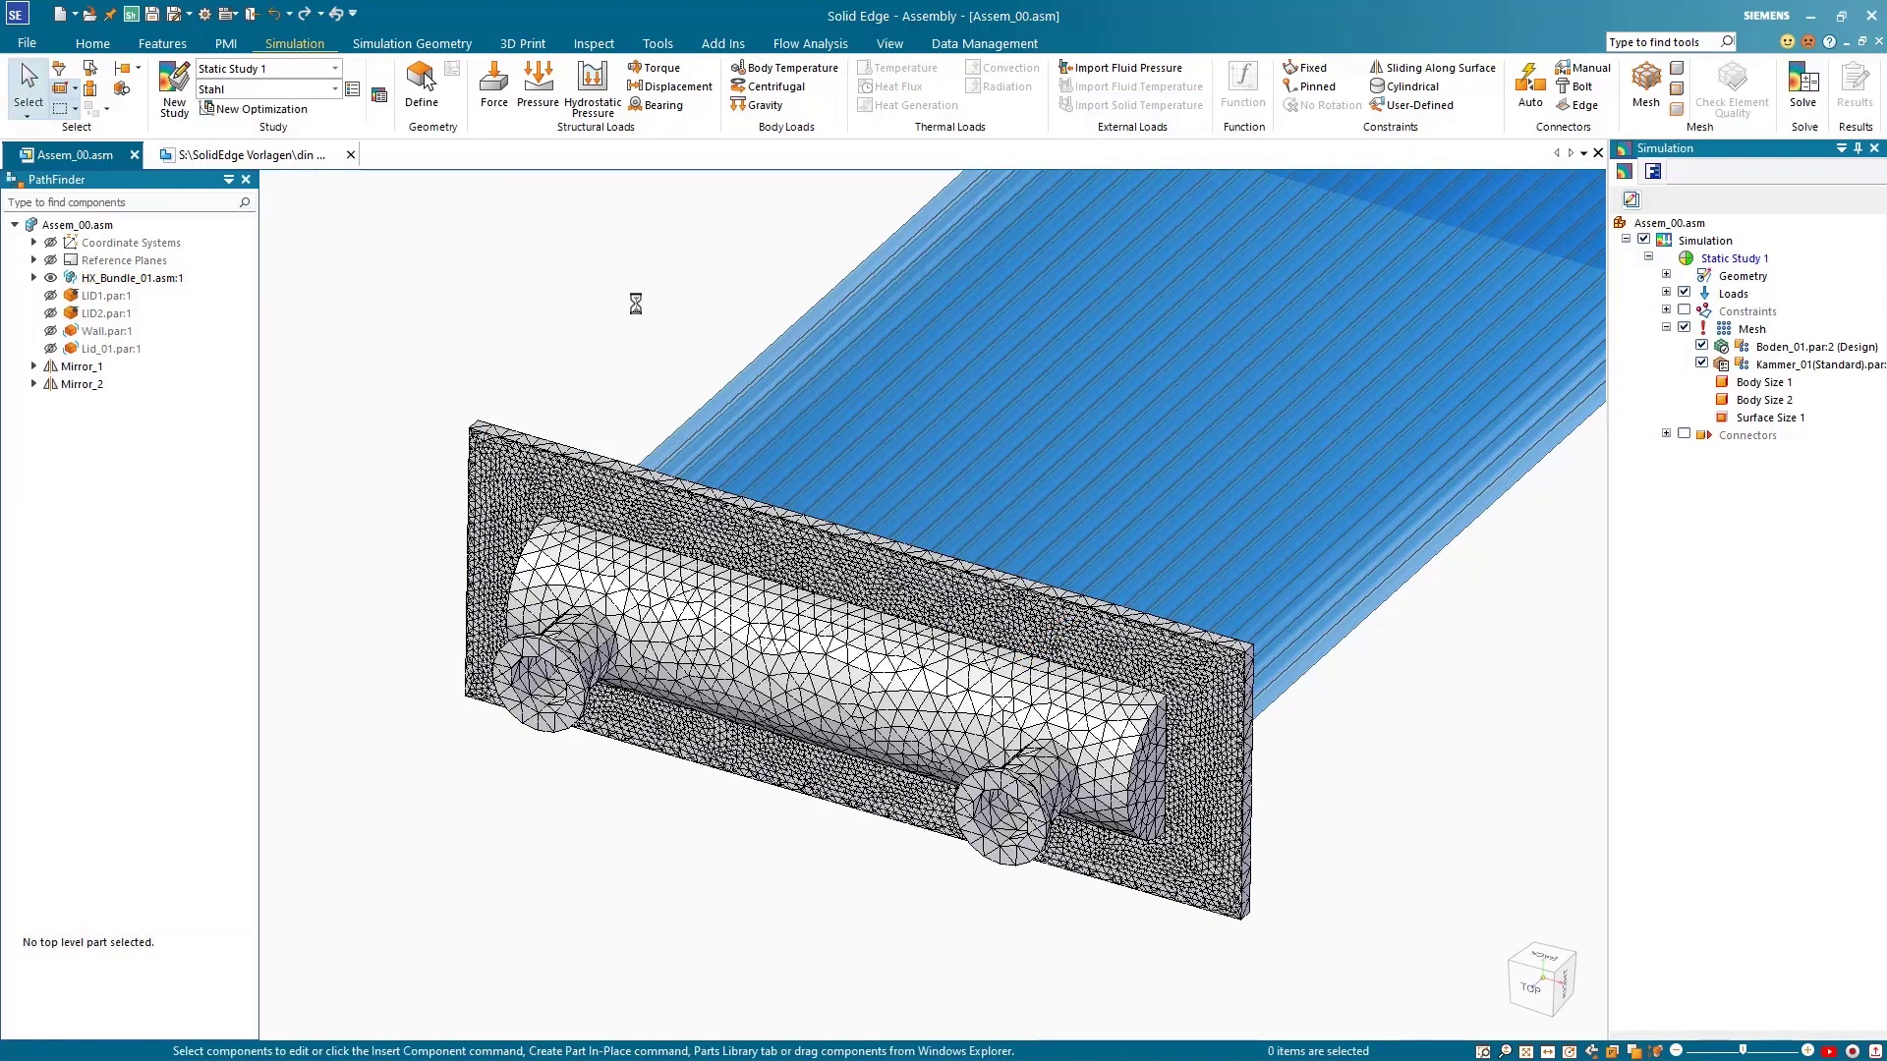
left_click(1666, 294)
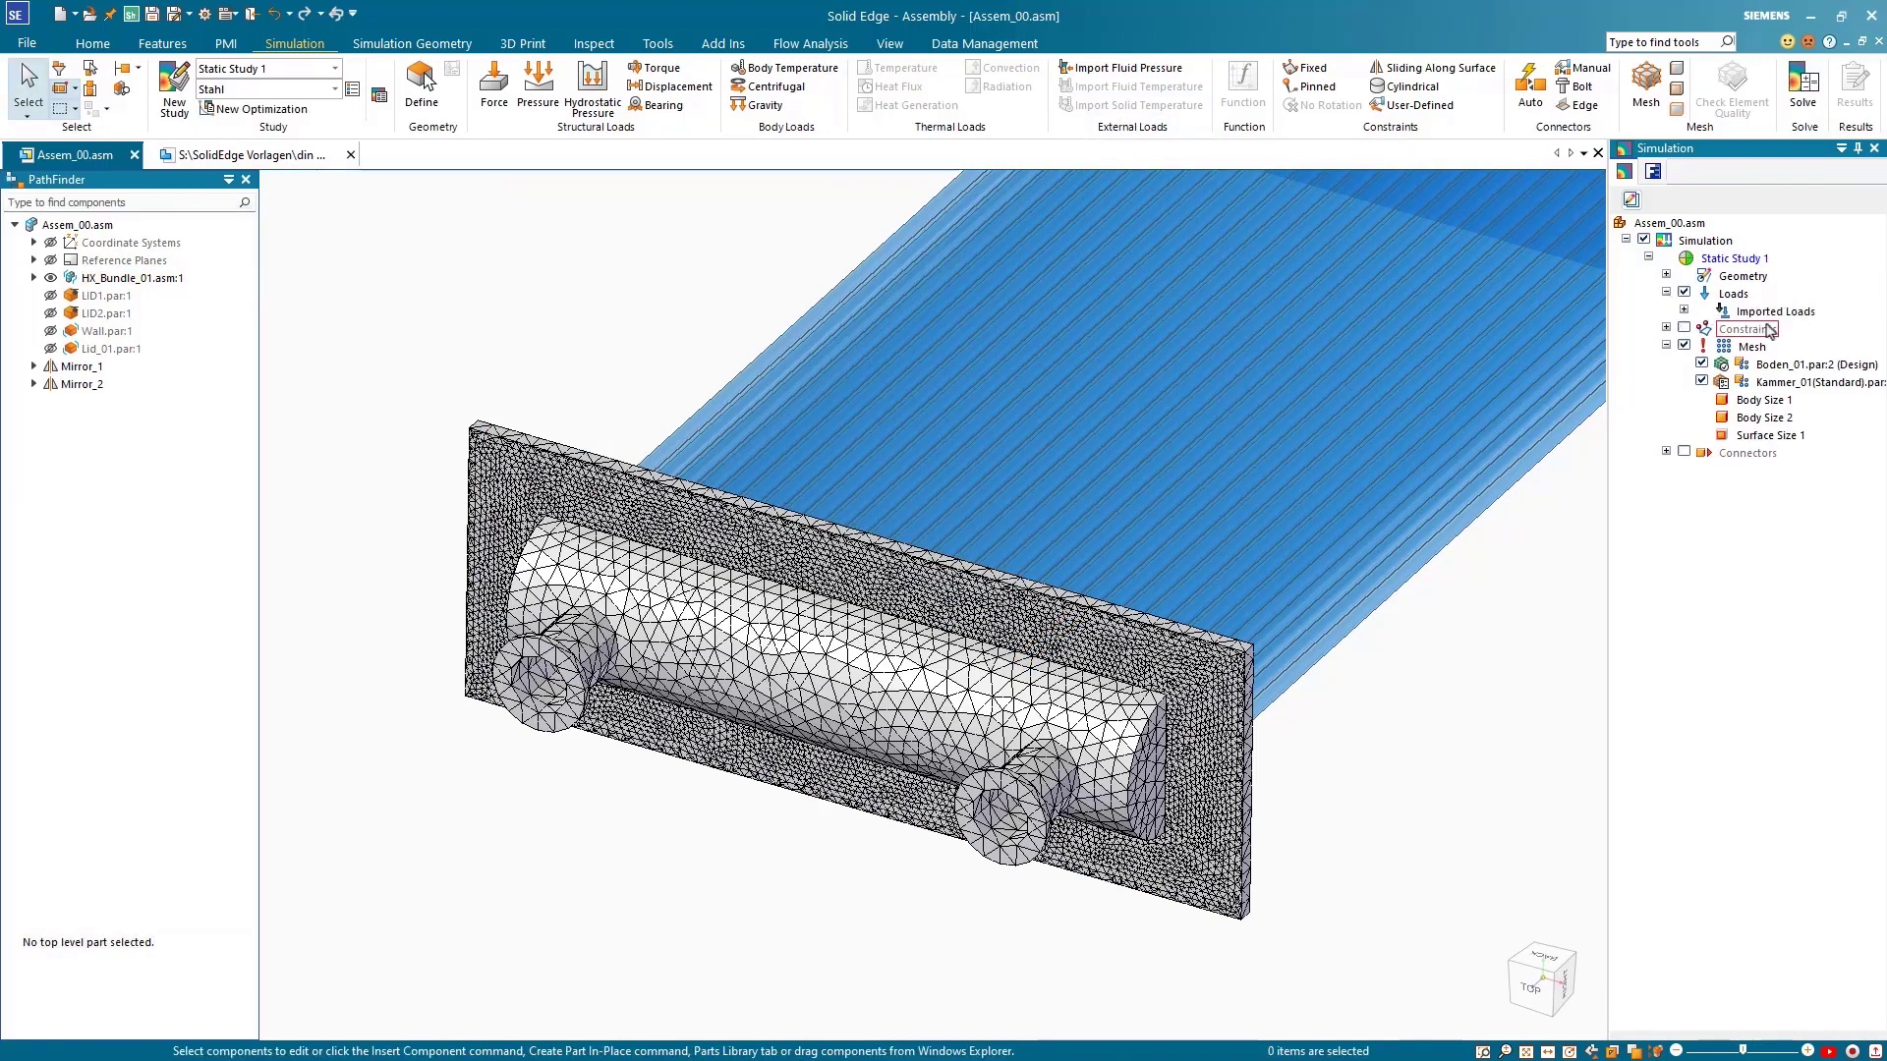
left_click(1801, 85)
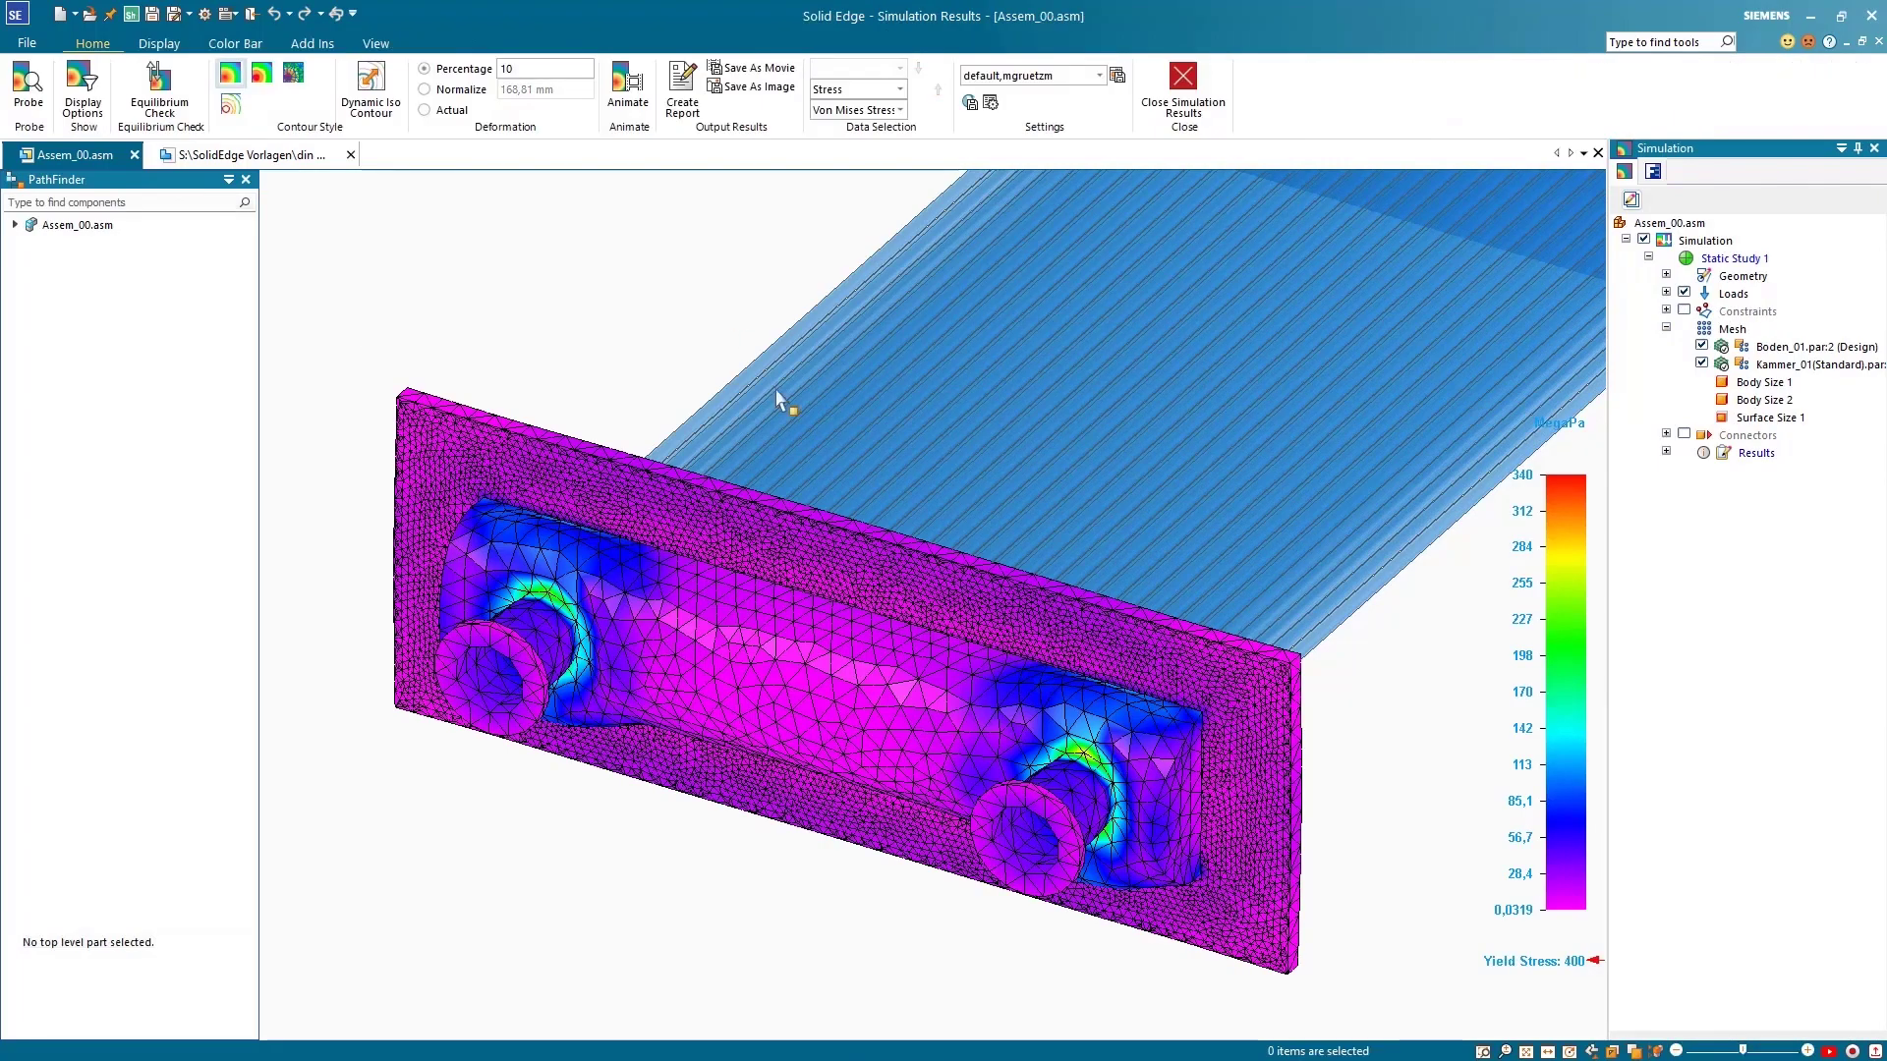
scroll(766, 362, "up", 2)
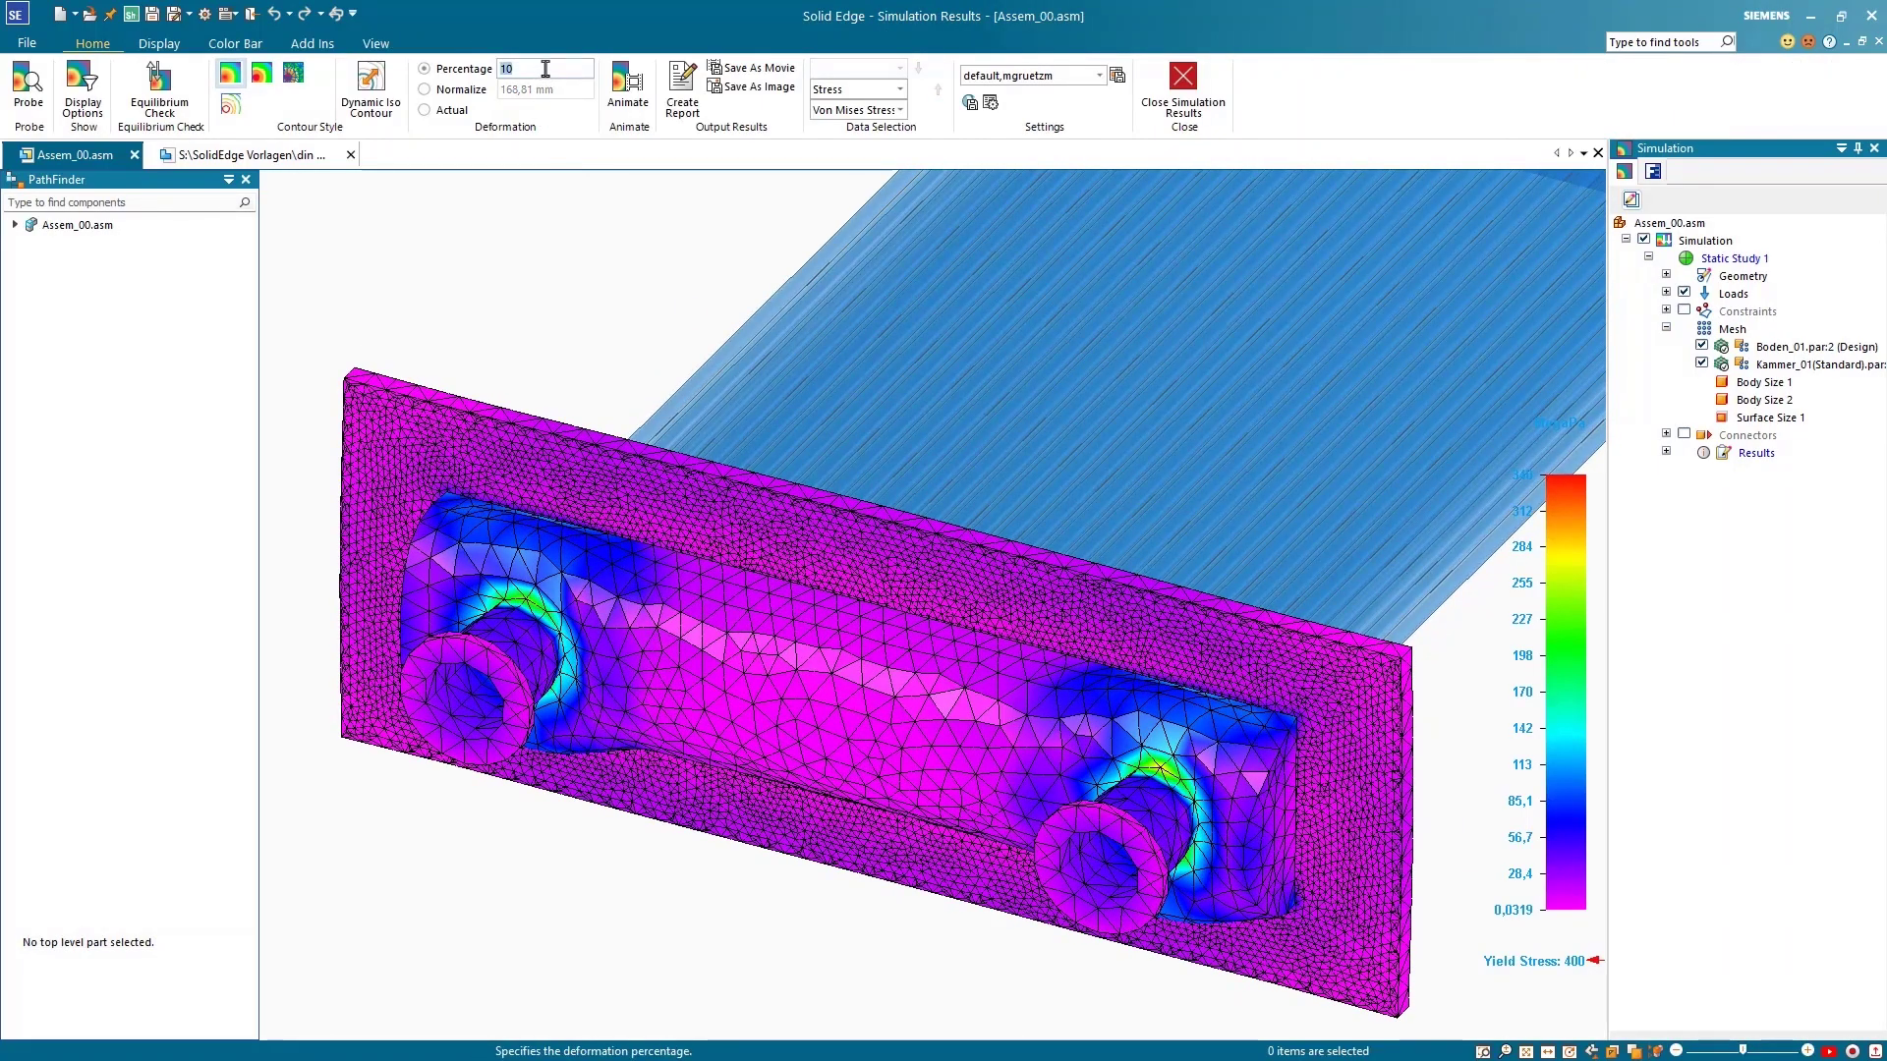
type("5")
Set deformation scale to 5%, probe a plate node (207 MPa), then close the results.
key("Return")
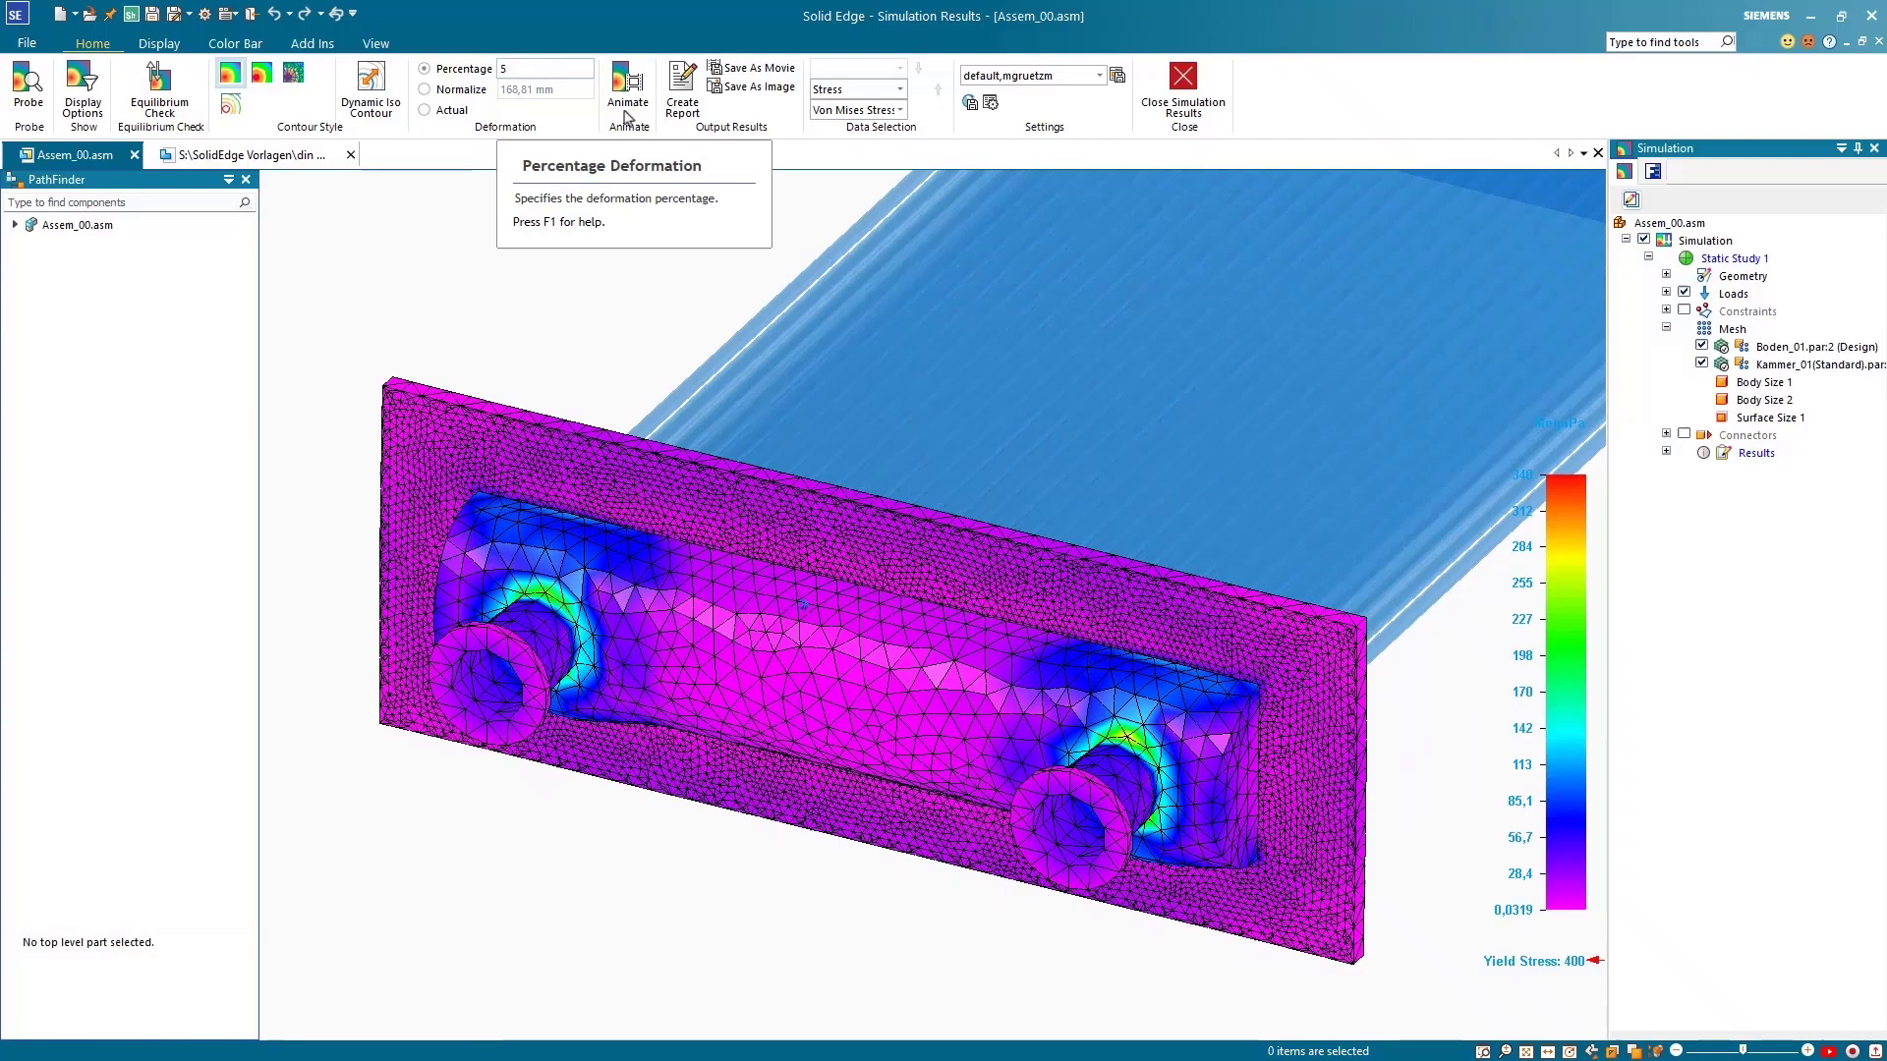
left_click(28, 91)
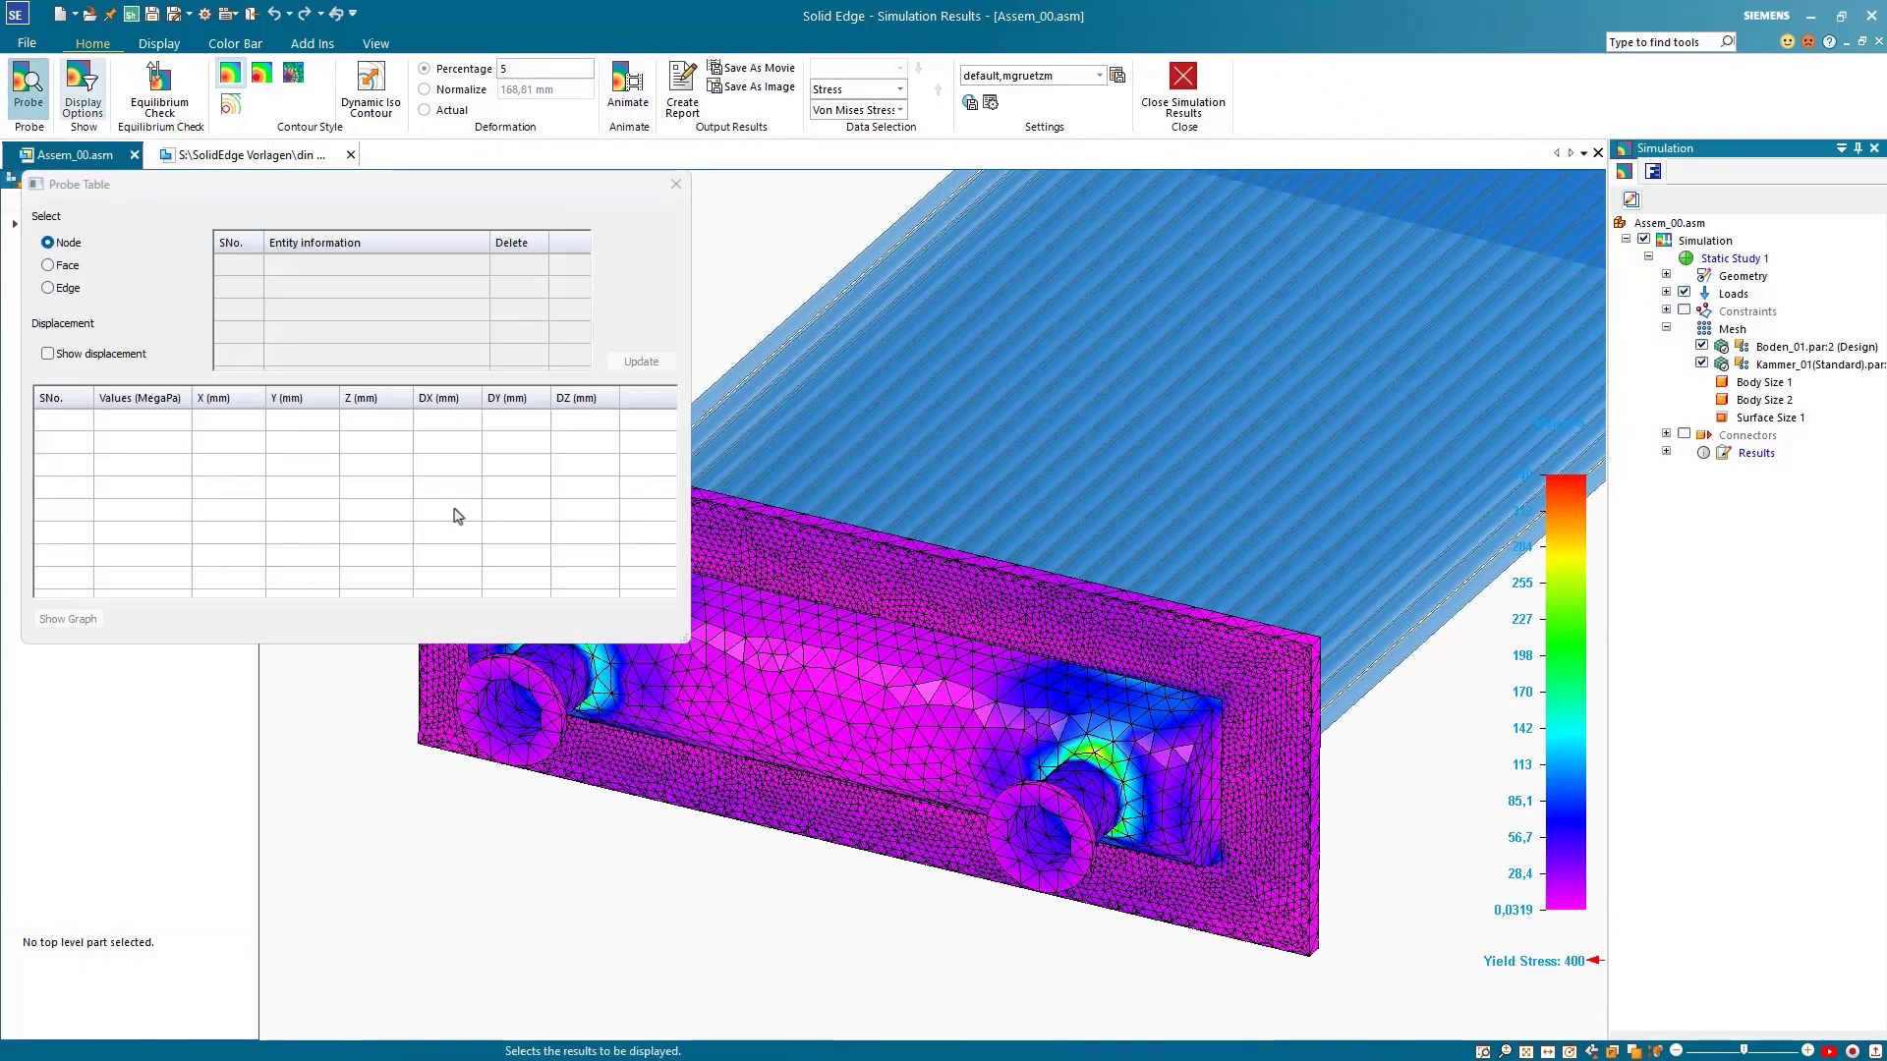
left_click(1099, 755)
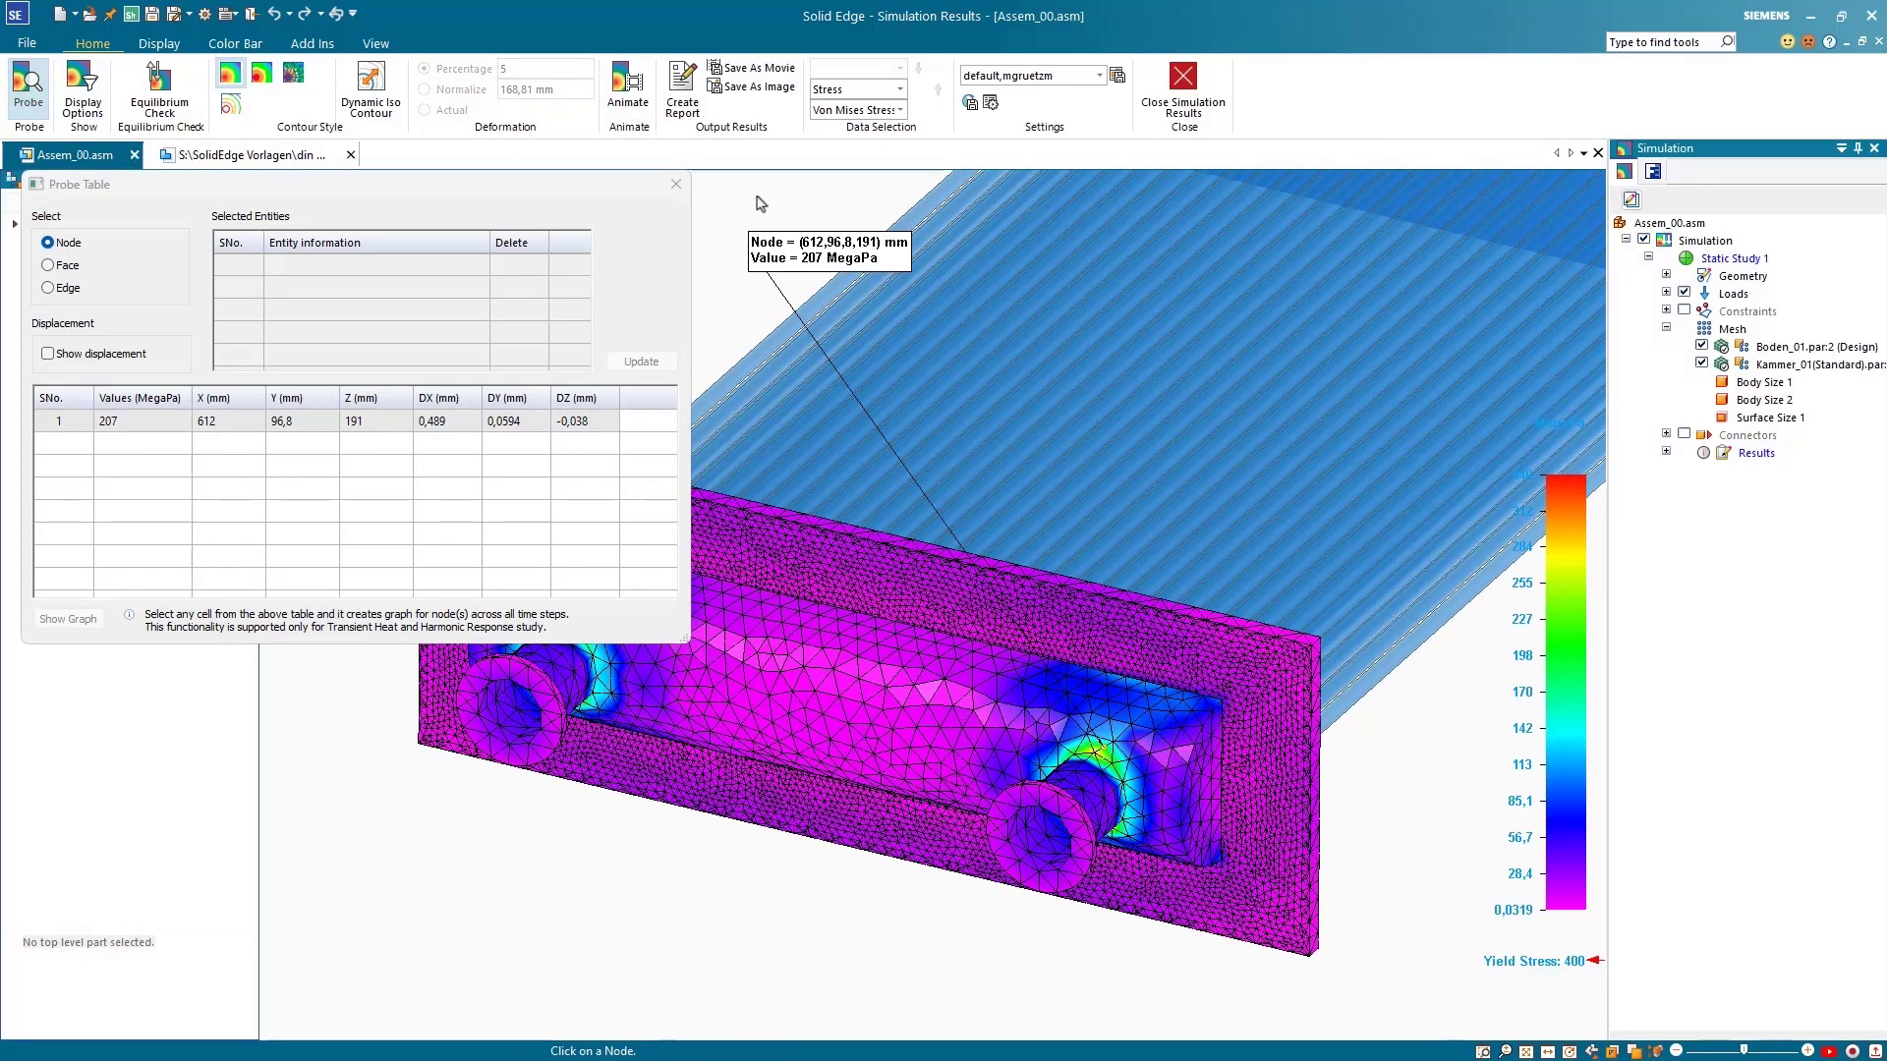
key("Escape")
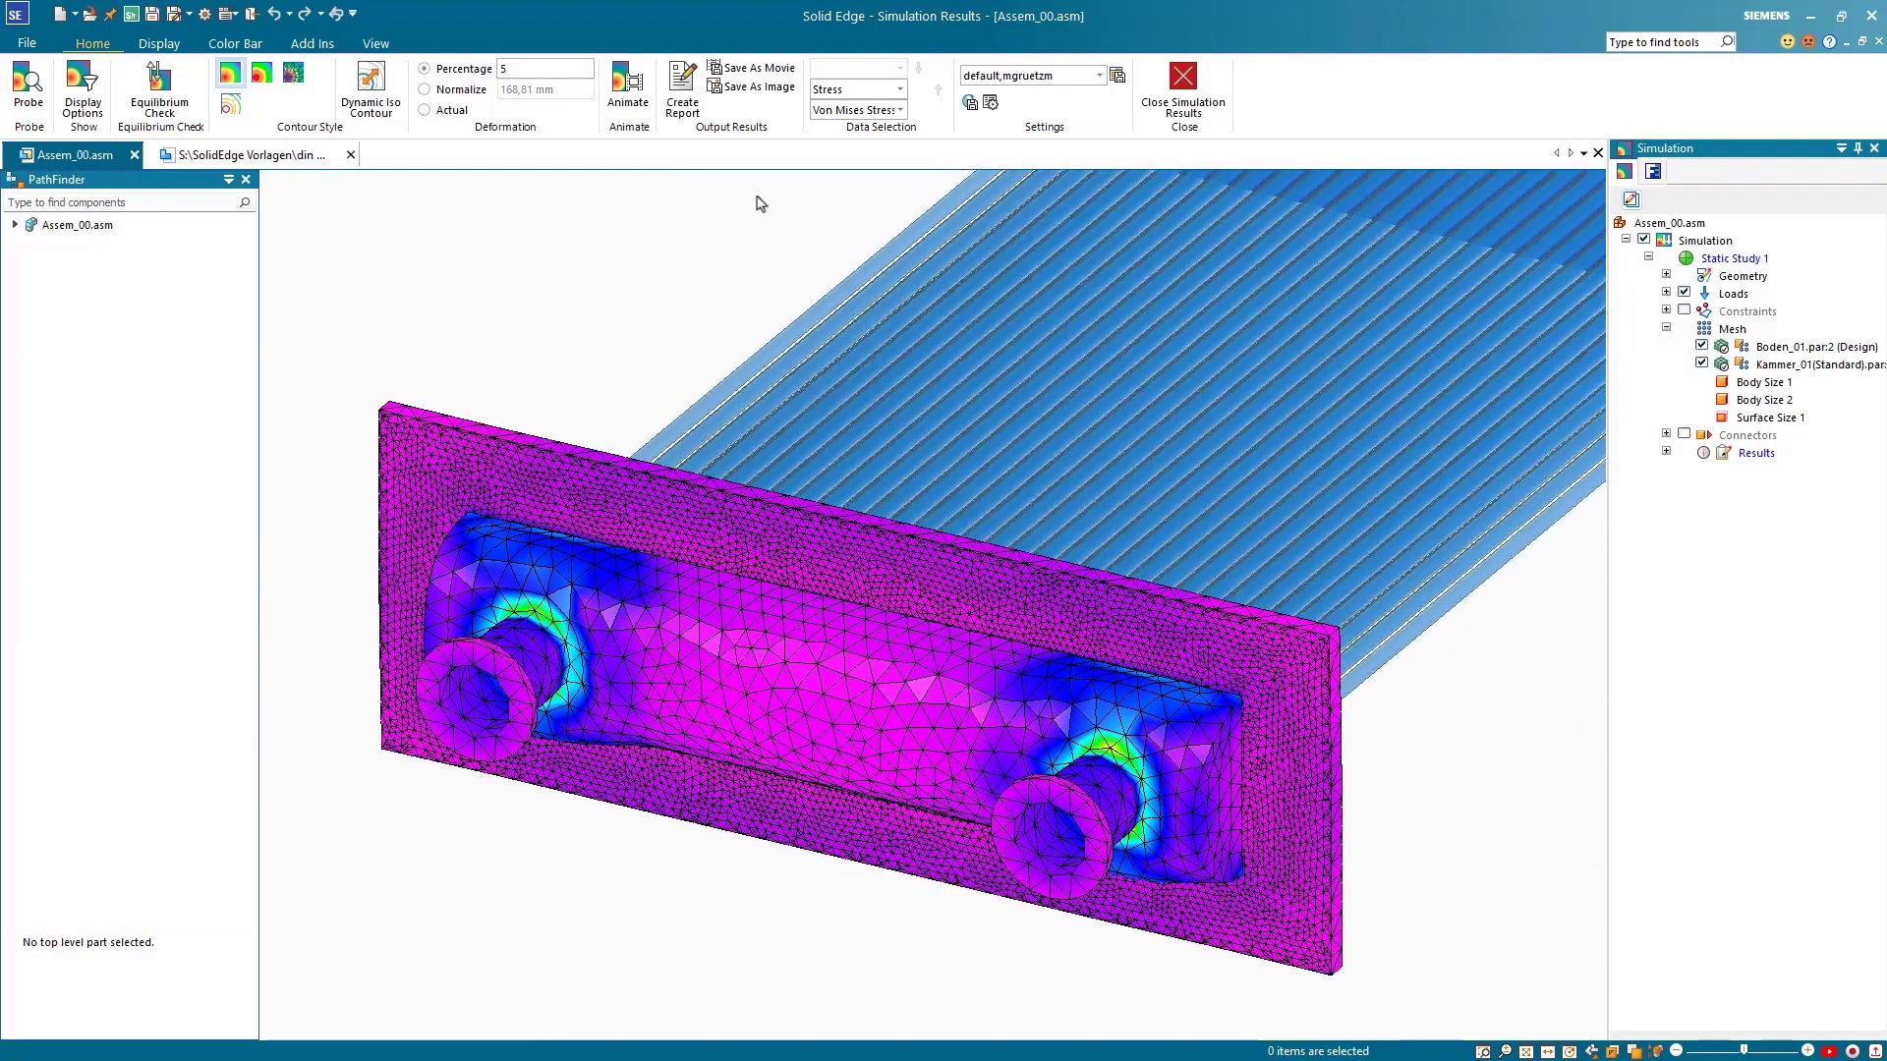
left_click(1183, 86)
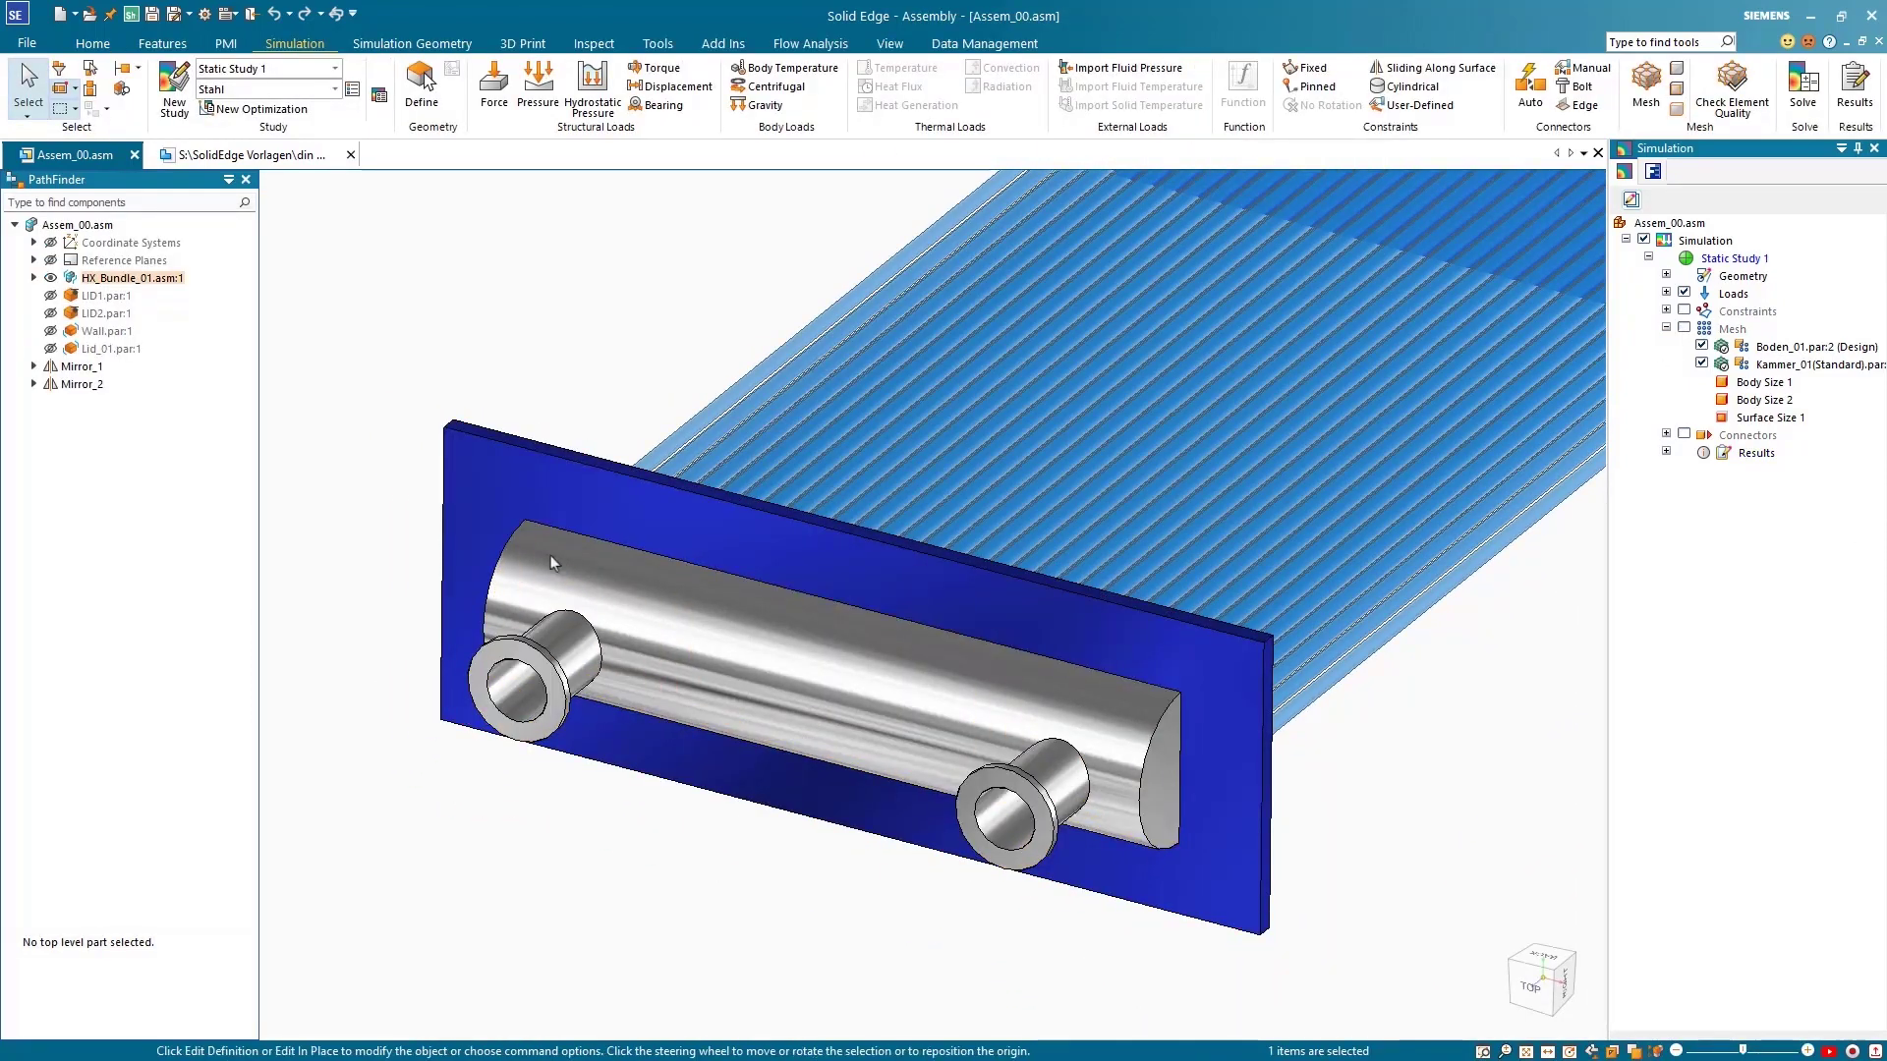
Open Kammer_01 as its own document, view its stress results, then close them.
right_click(550, 556)
left_click(621, 506)
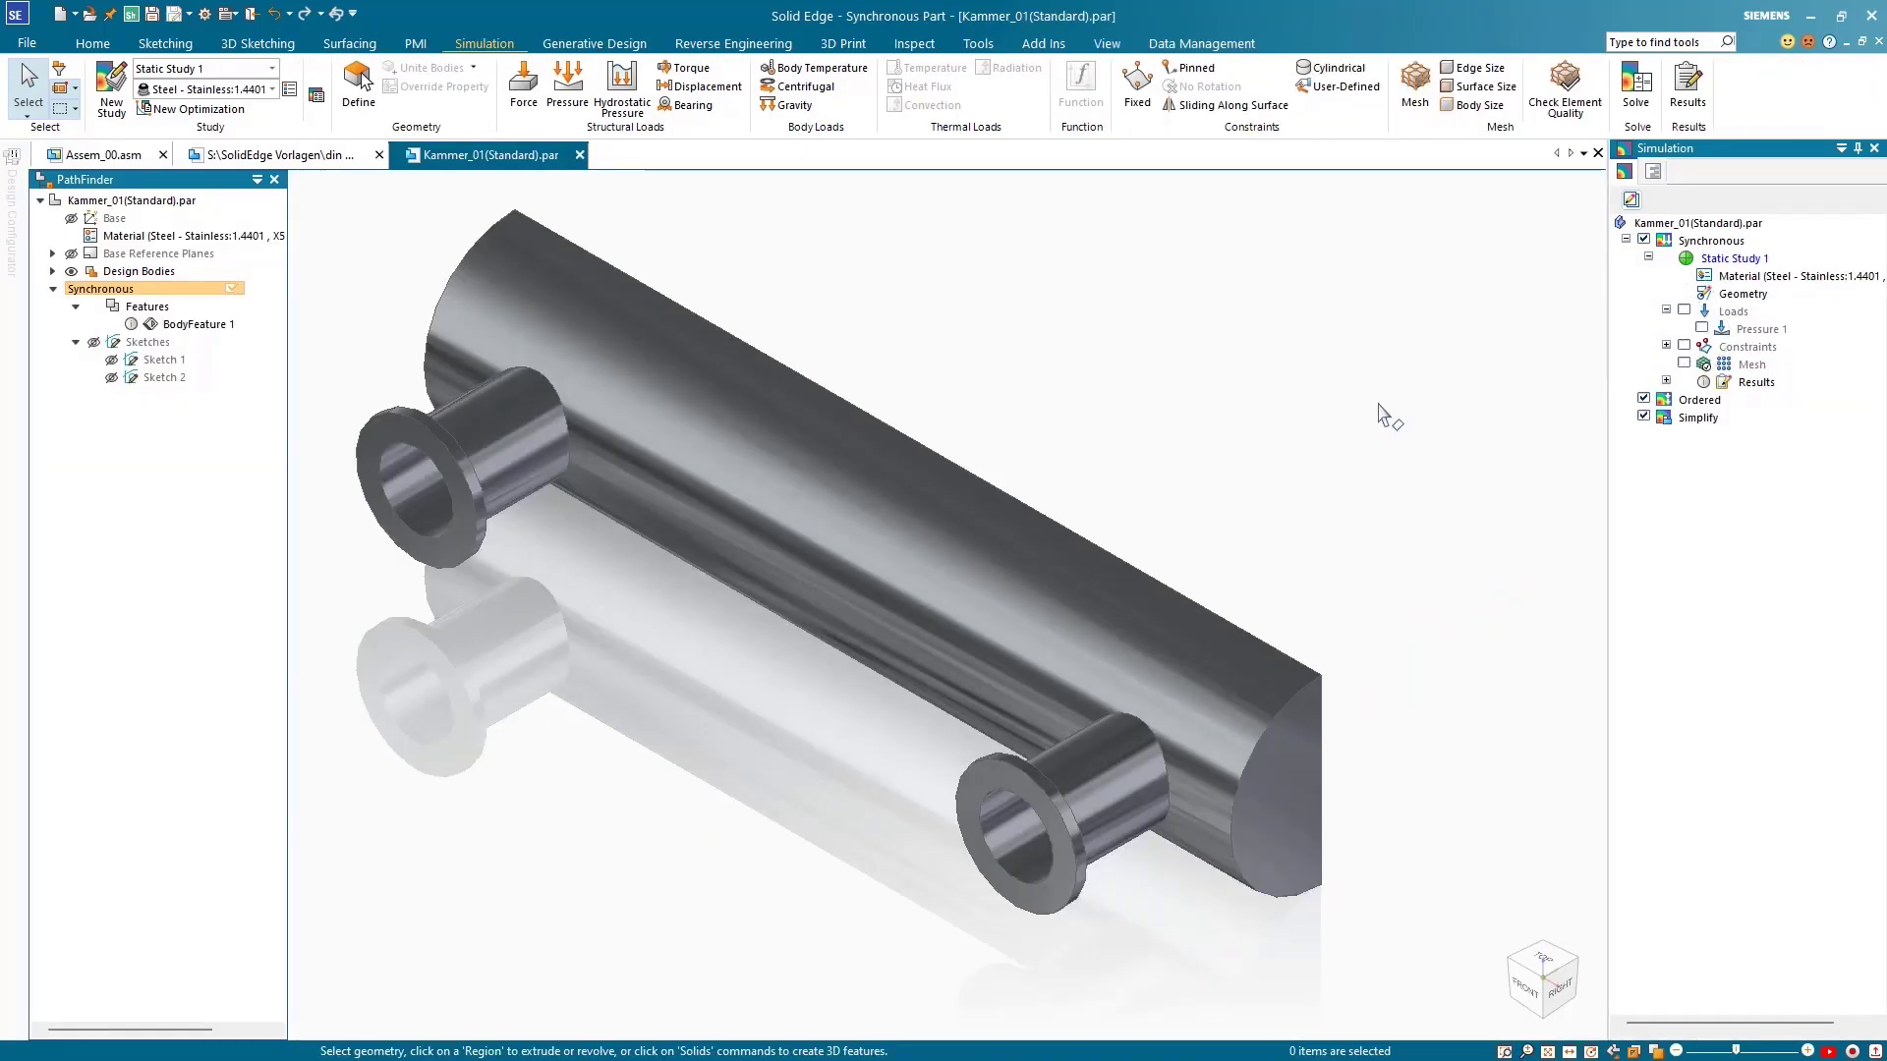
left_click(1680, 107)
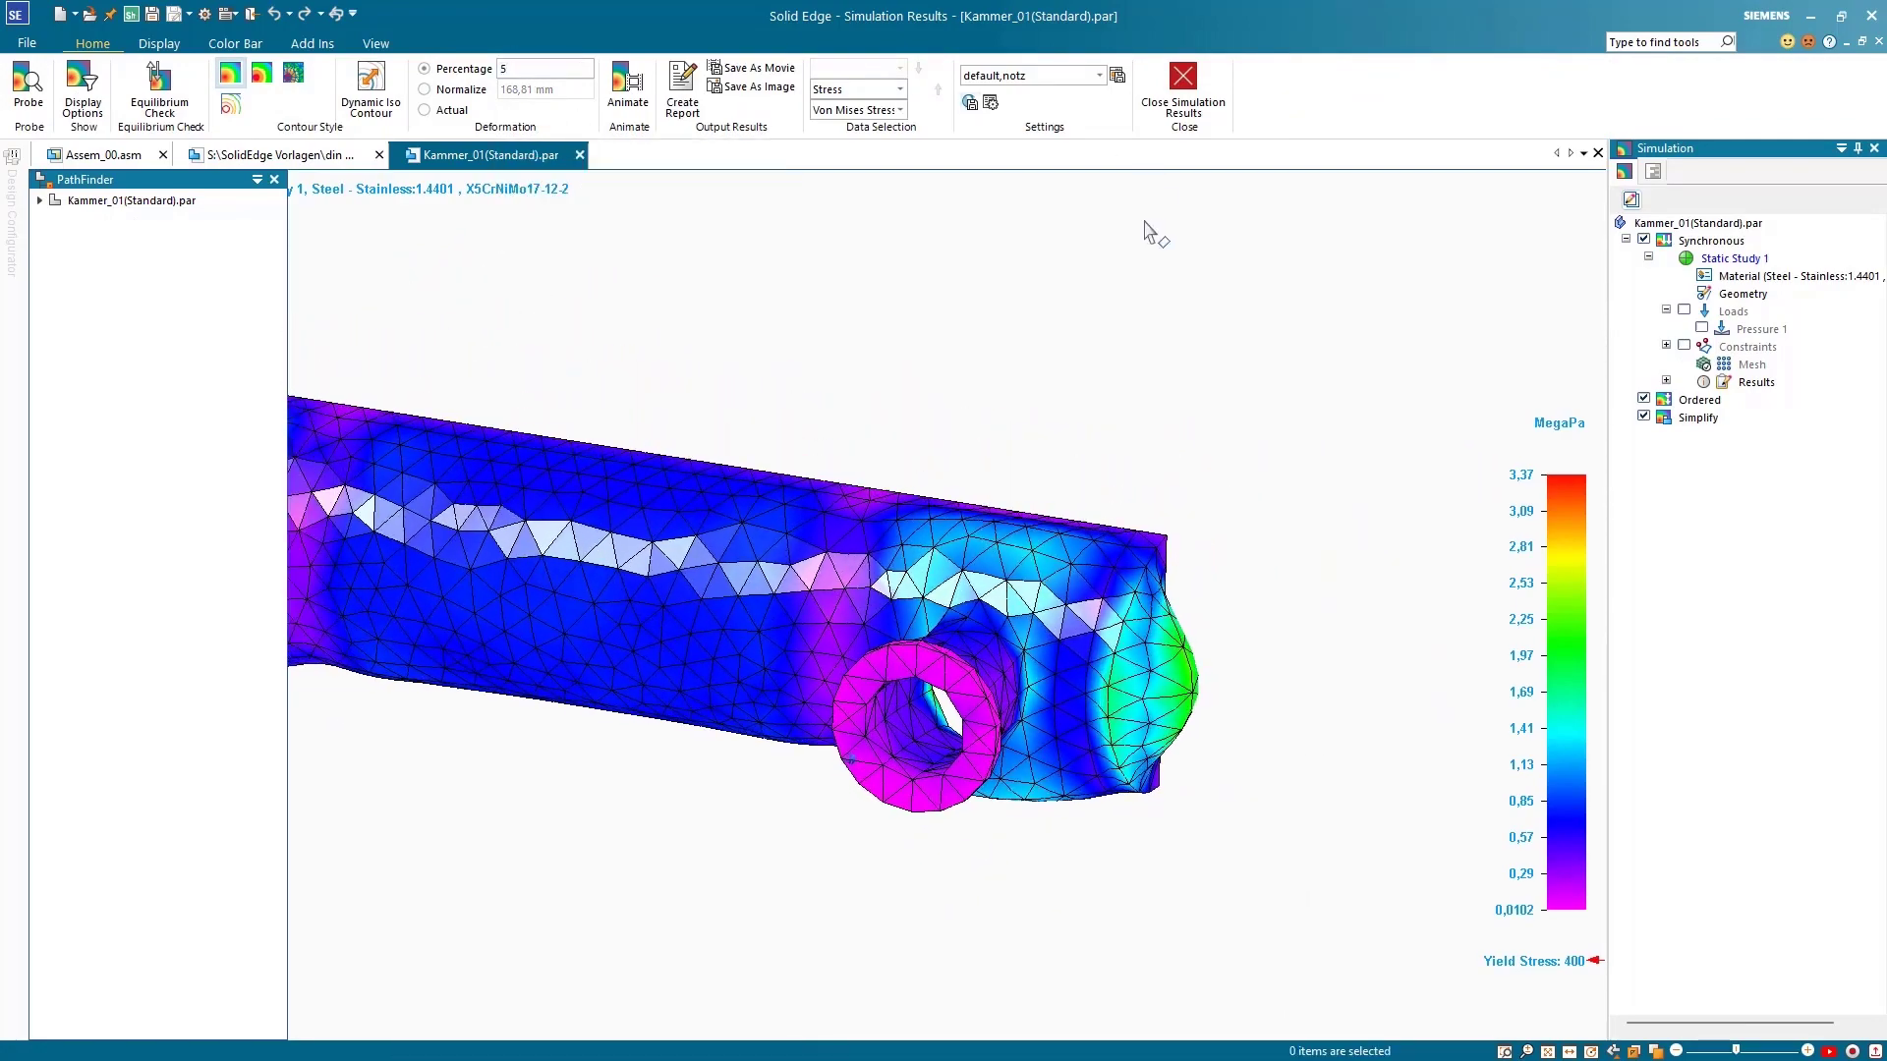
left_click(1184, 87)
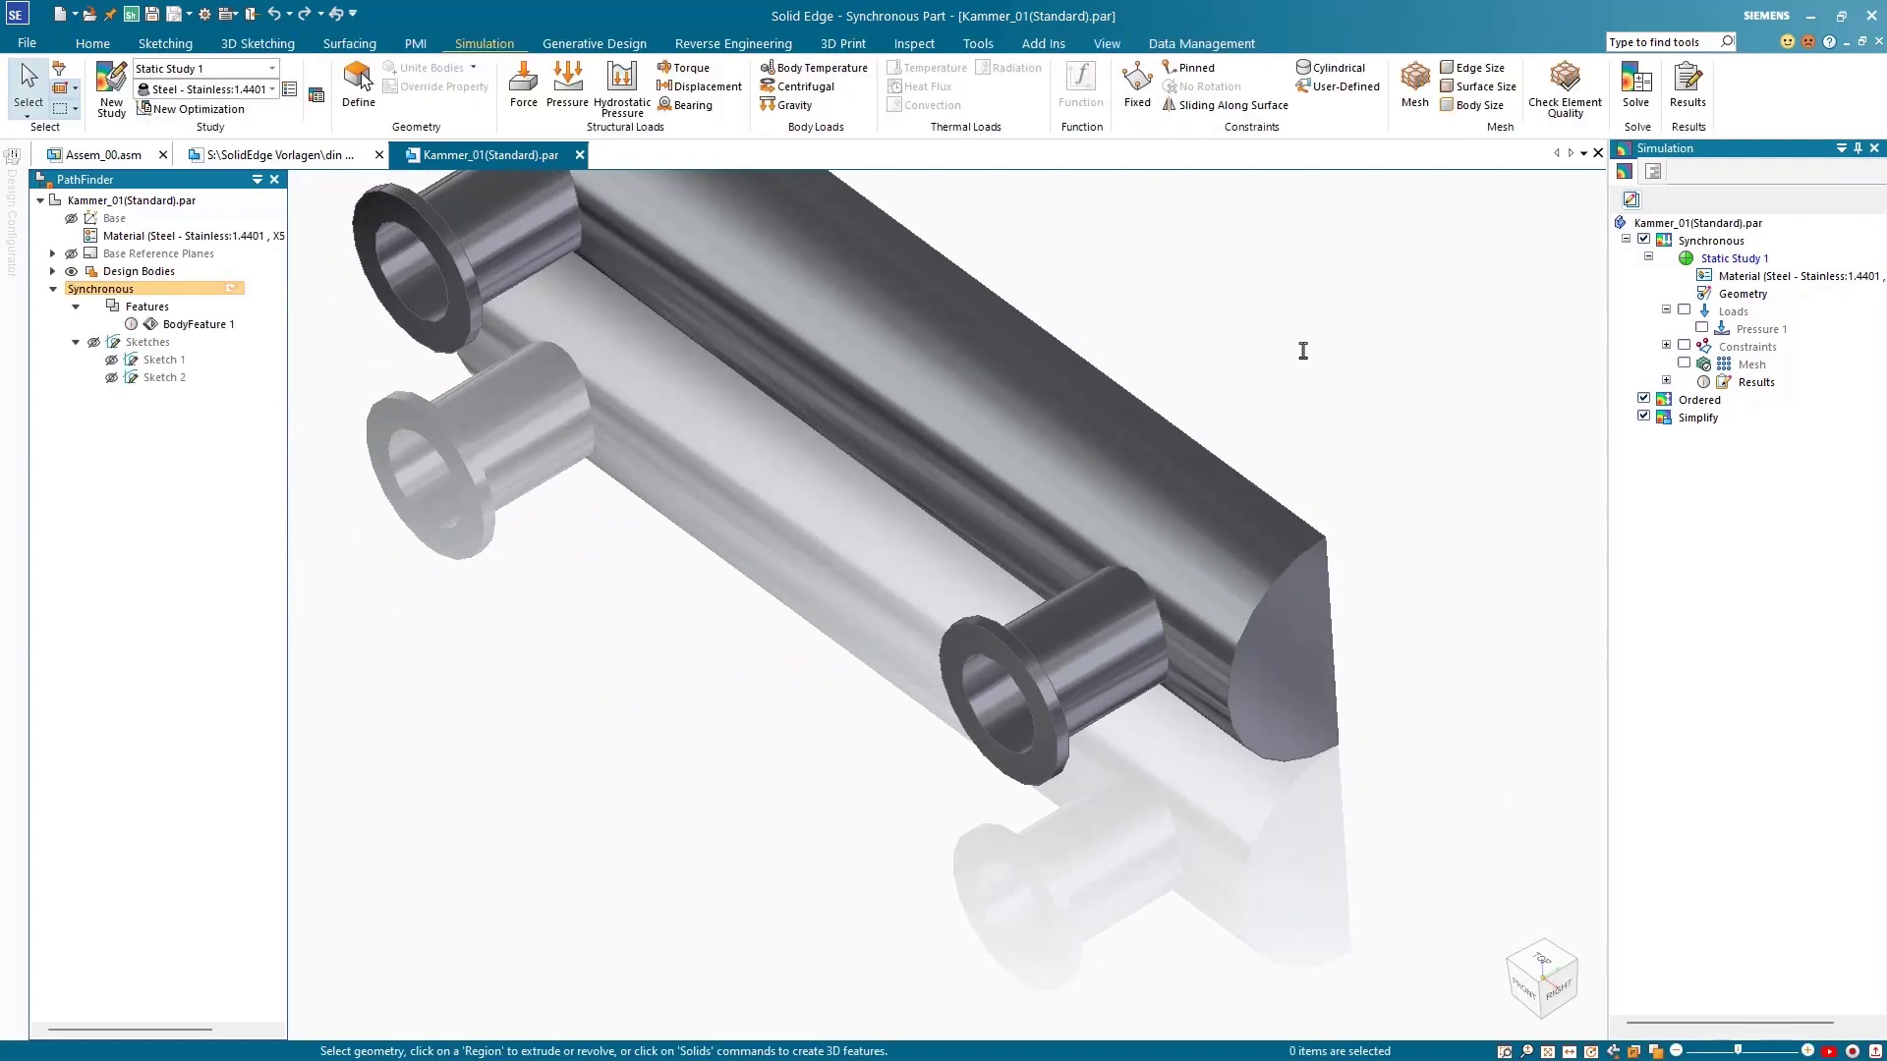
Show Sketch 2 and start a sketch point locked to the chamber's end face.
left_click(111, 379)
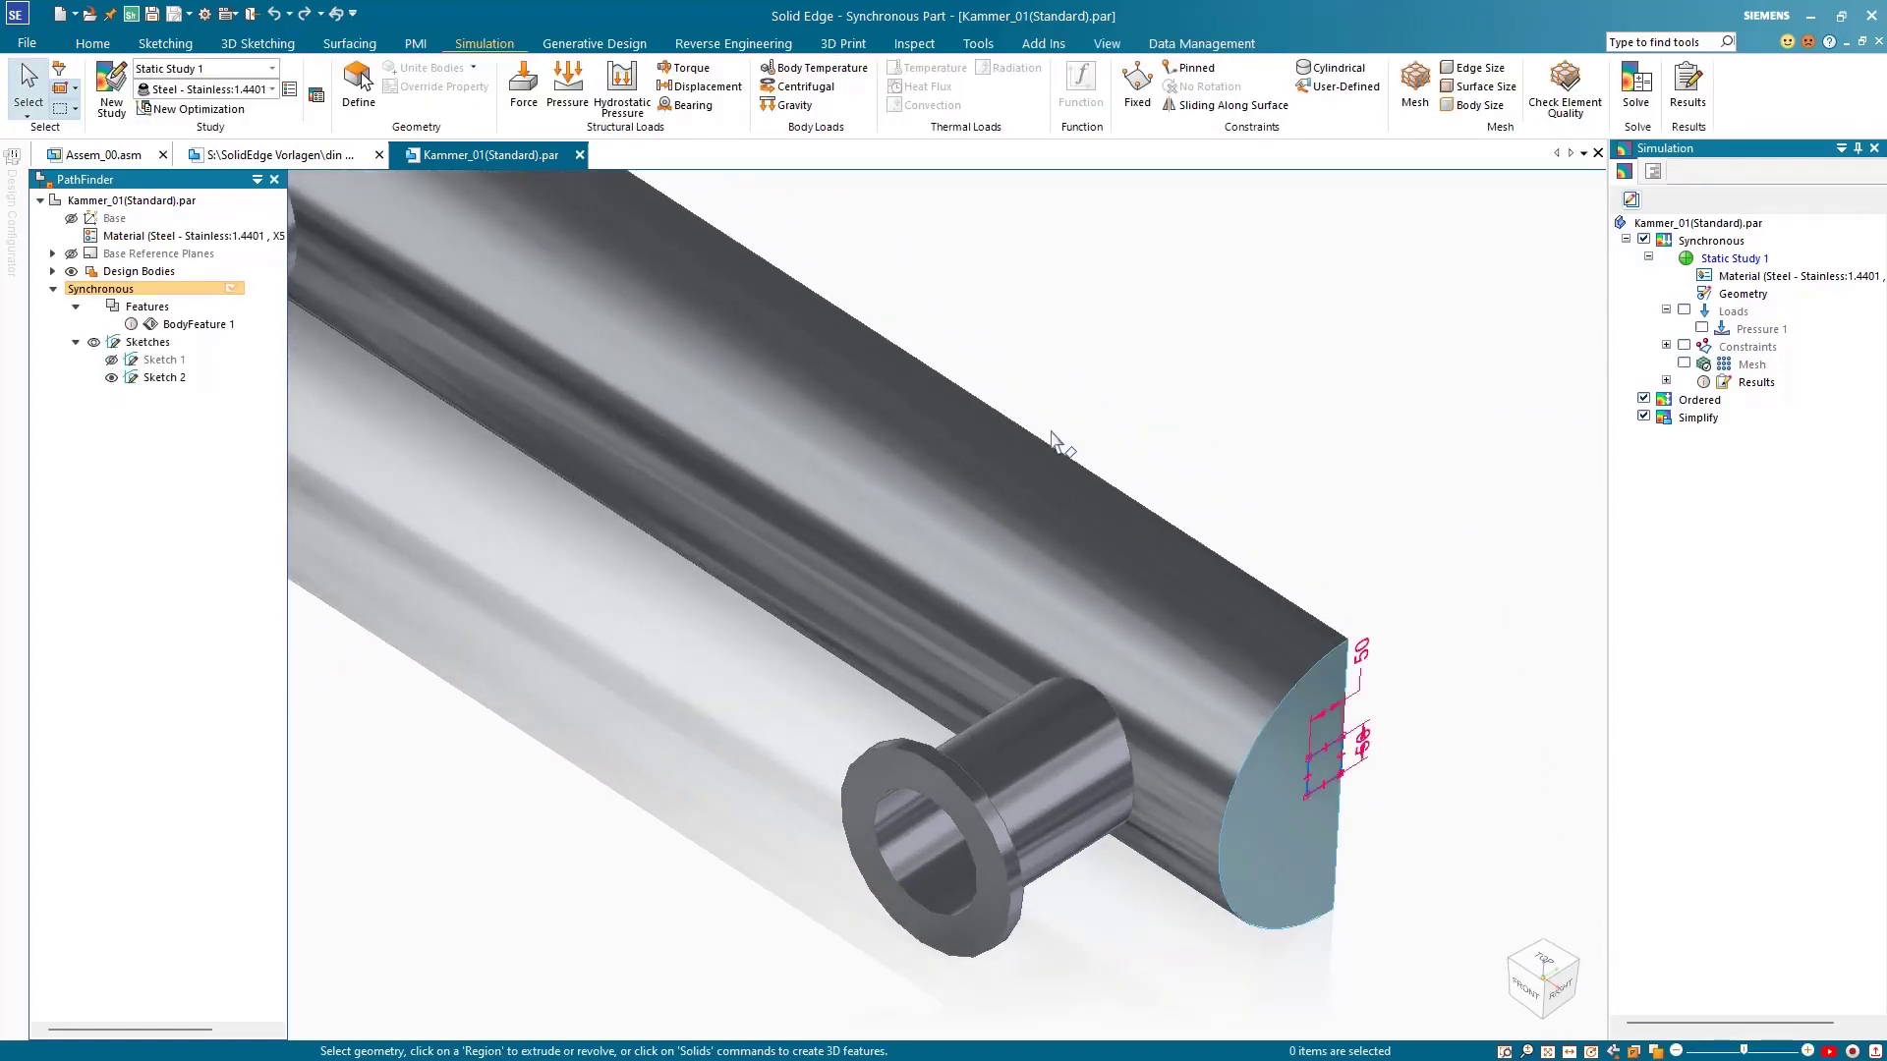
left_click(165, 42)
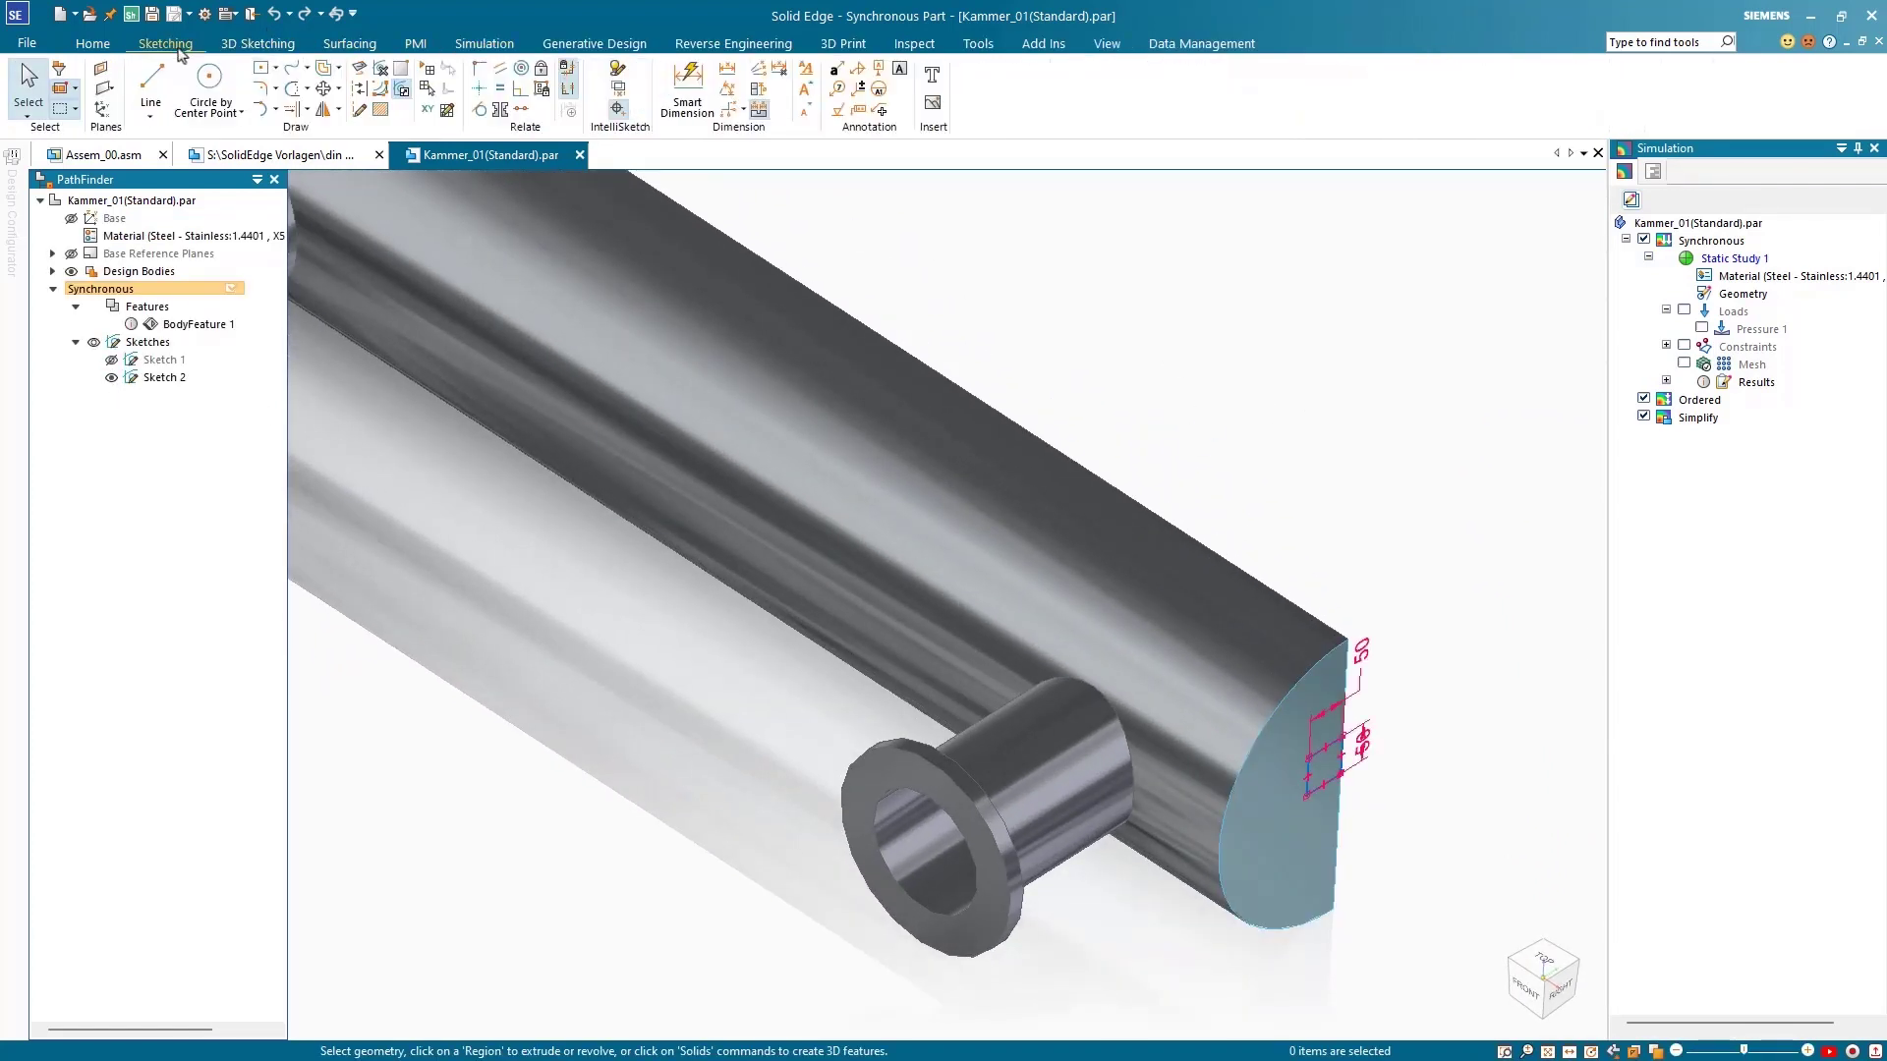
left_click(150, 114)
left_click(168, 160)
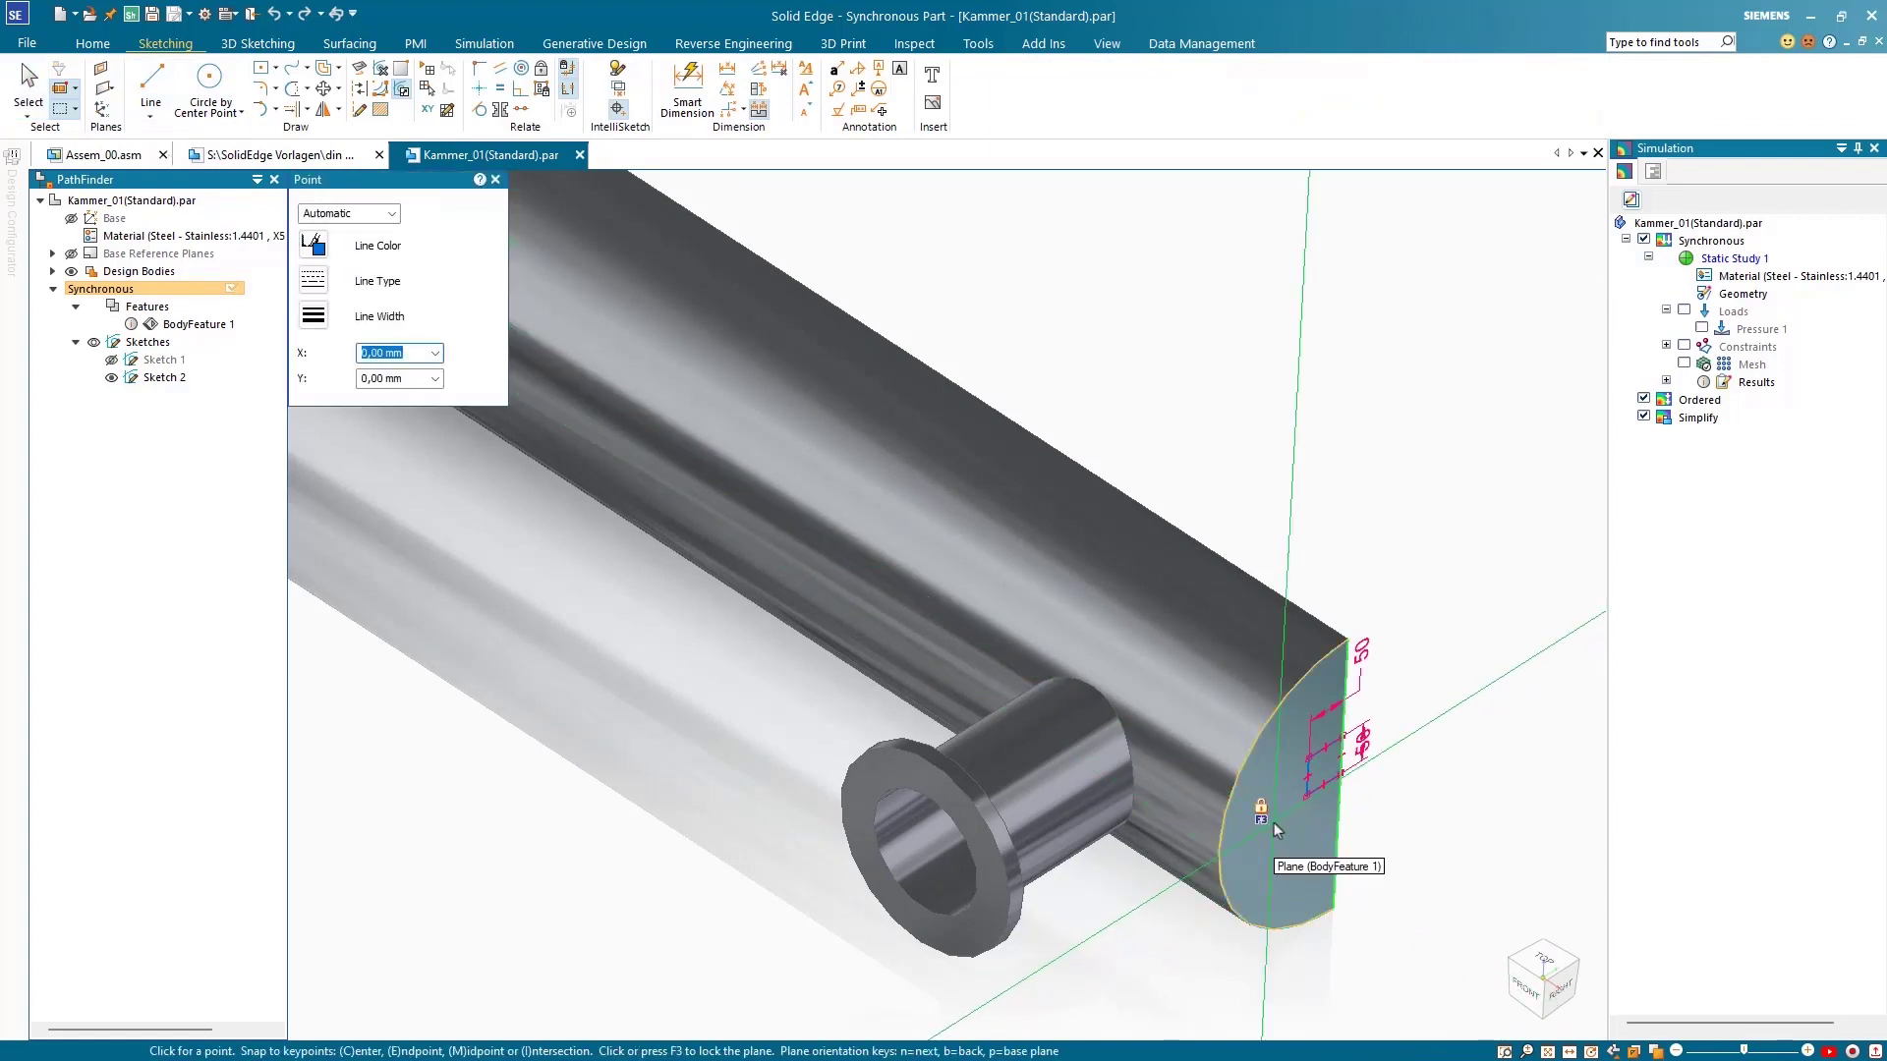
key("F3")
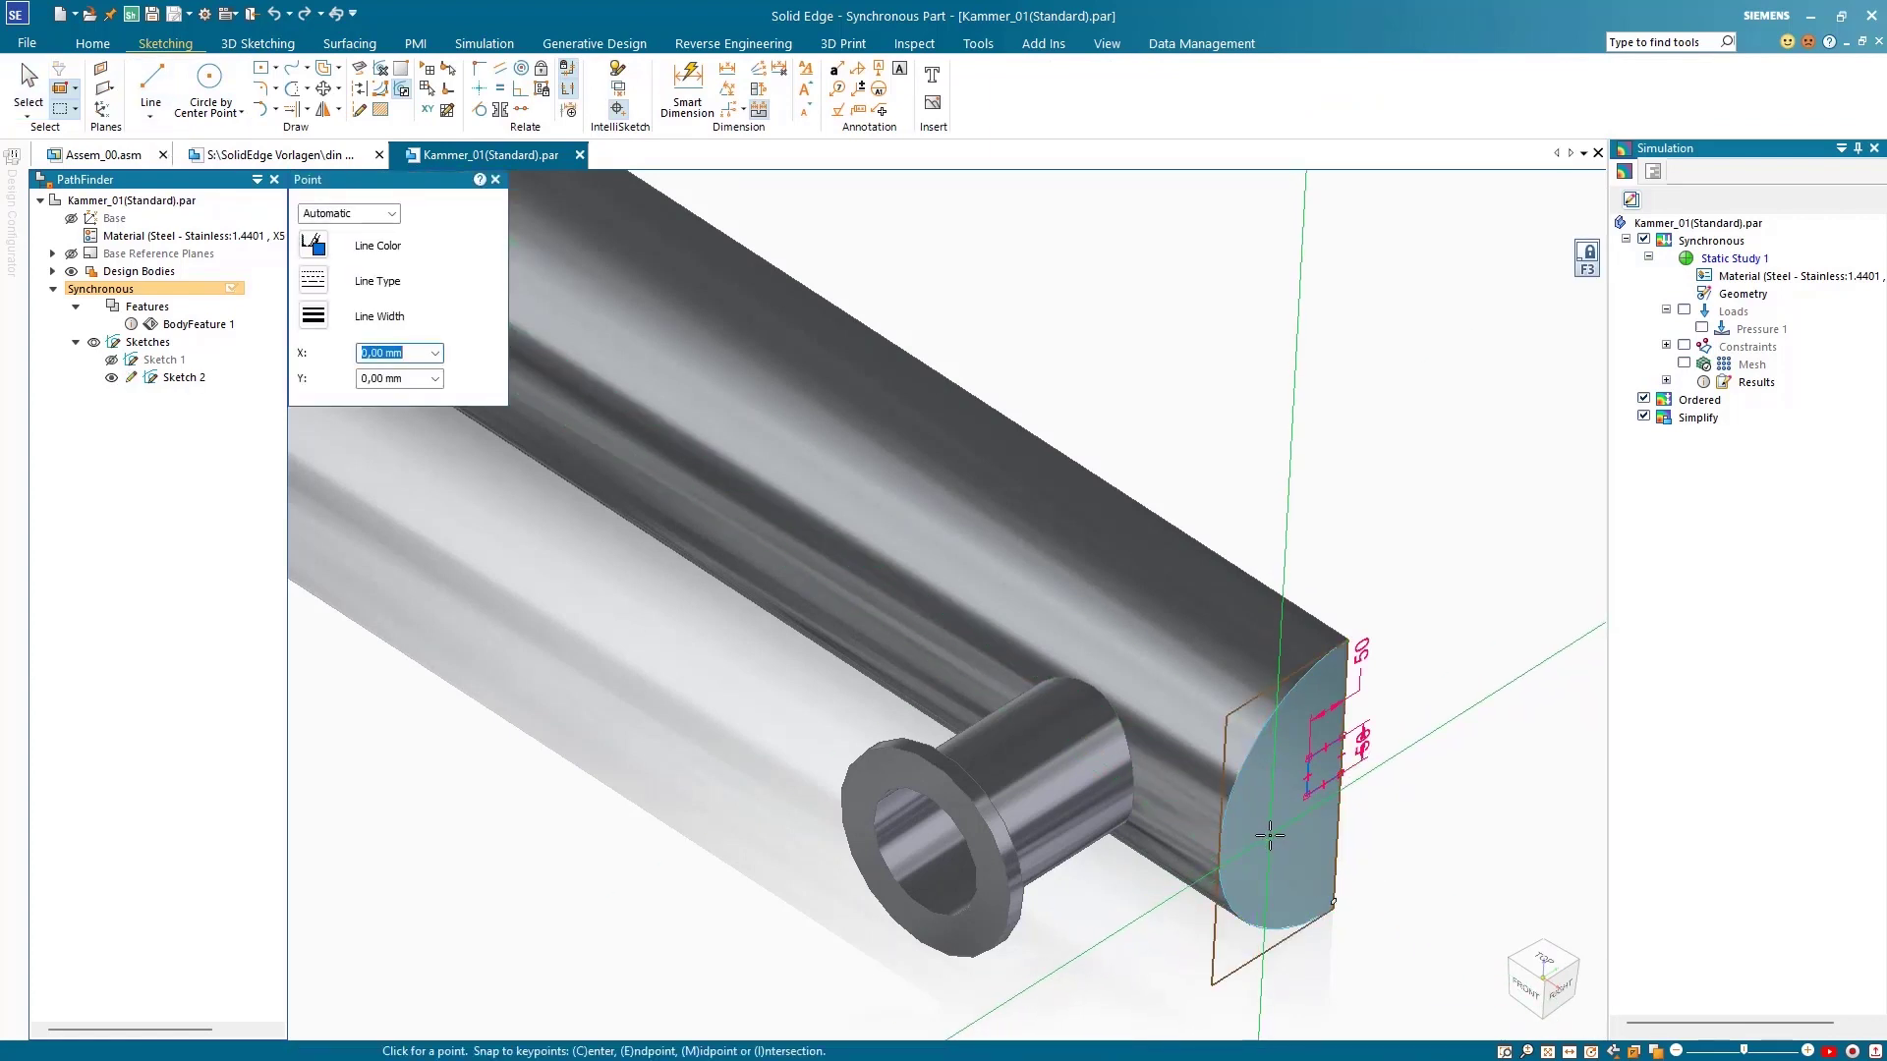
Apply Force 1 diagonally at two user-defined end-face points, then solve the study.
left_click(483, 43)
left_click(527, 98)
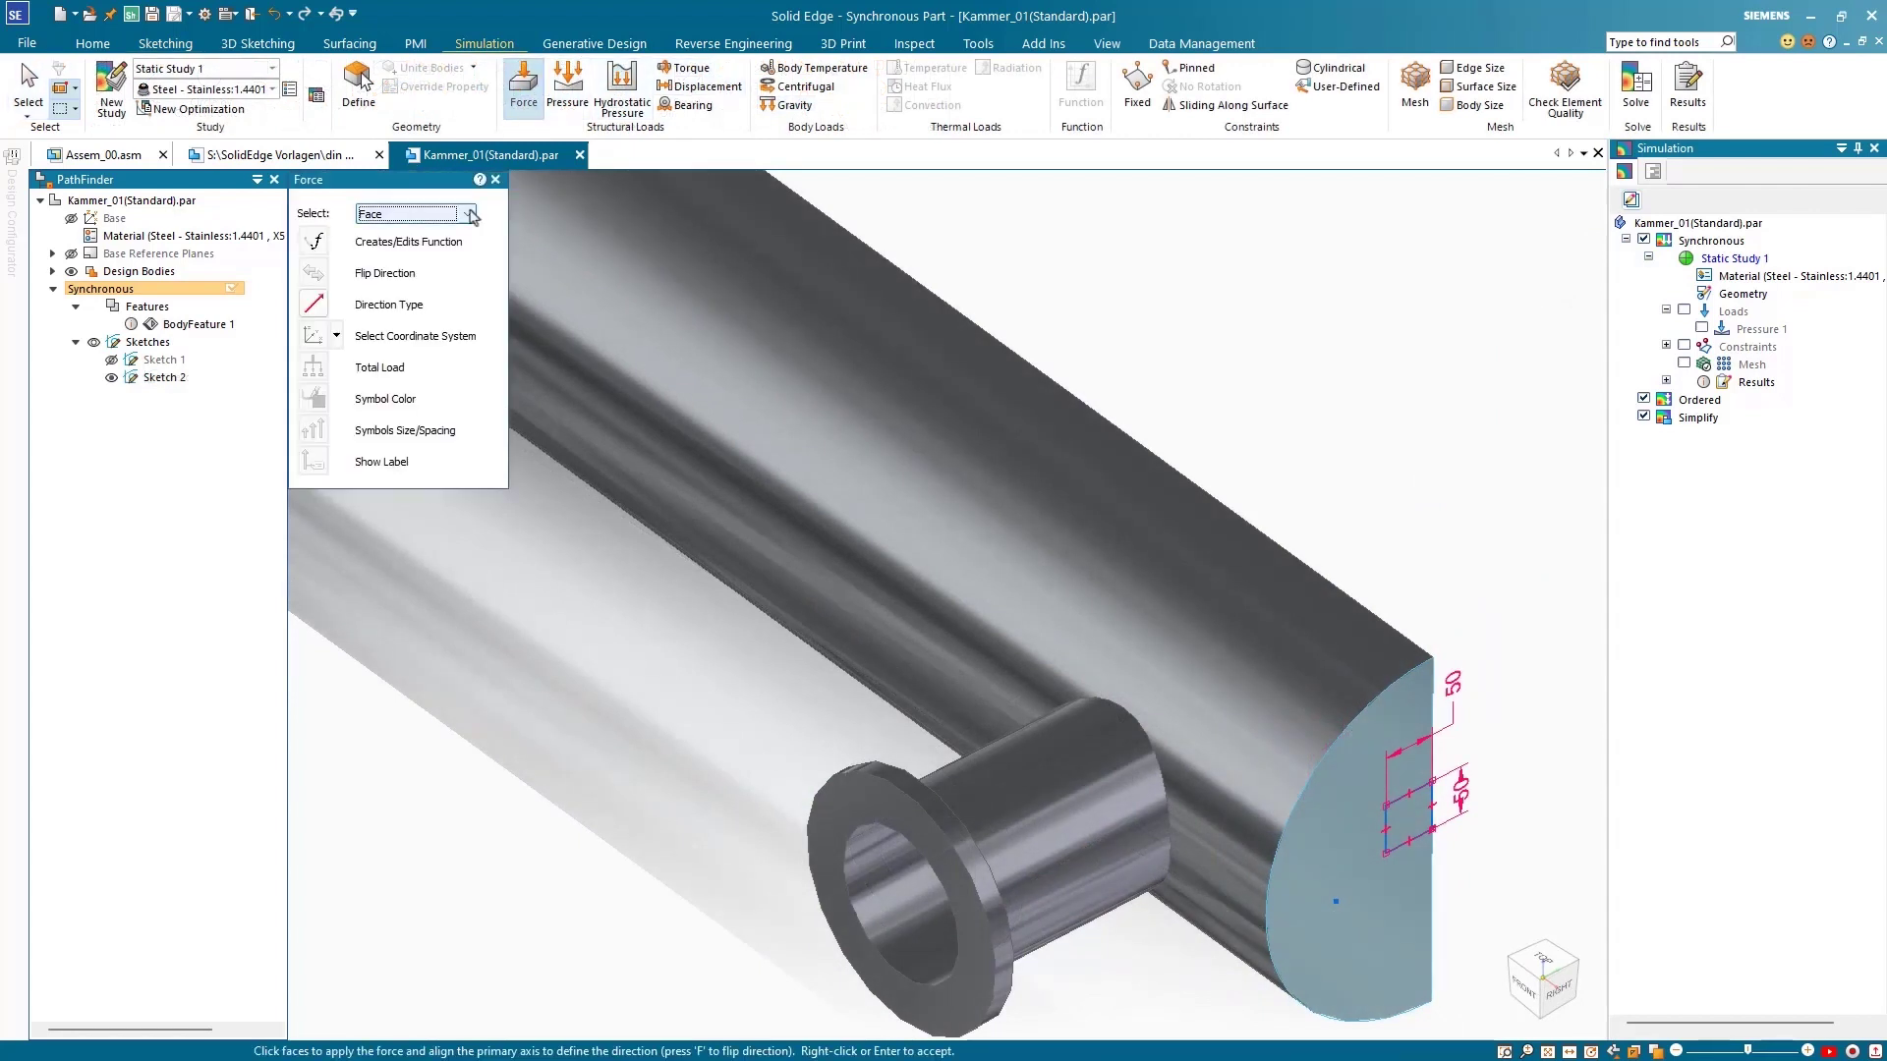
left_click(443, 215)
left_click(441, 284)
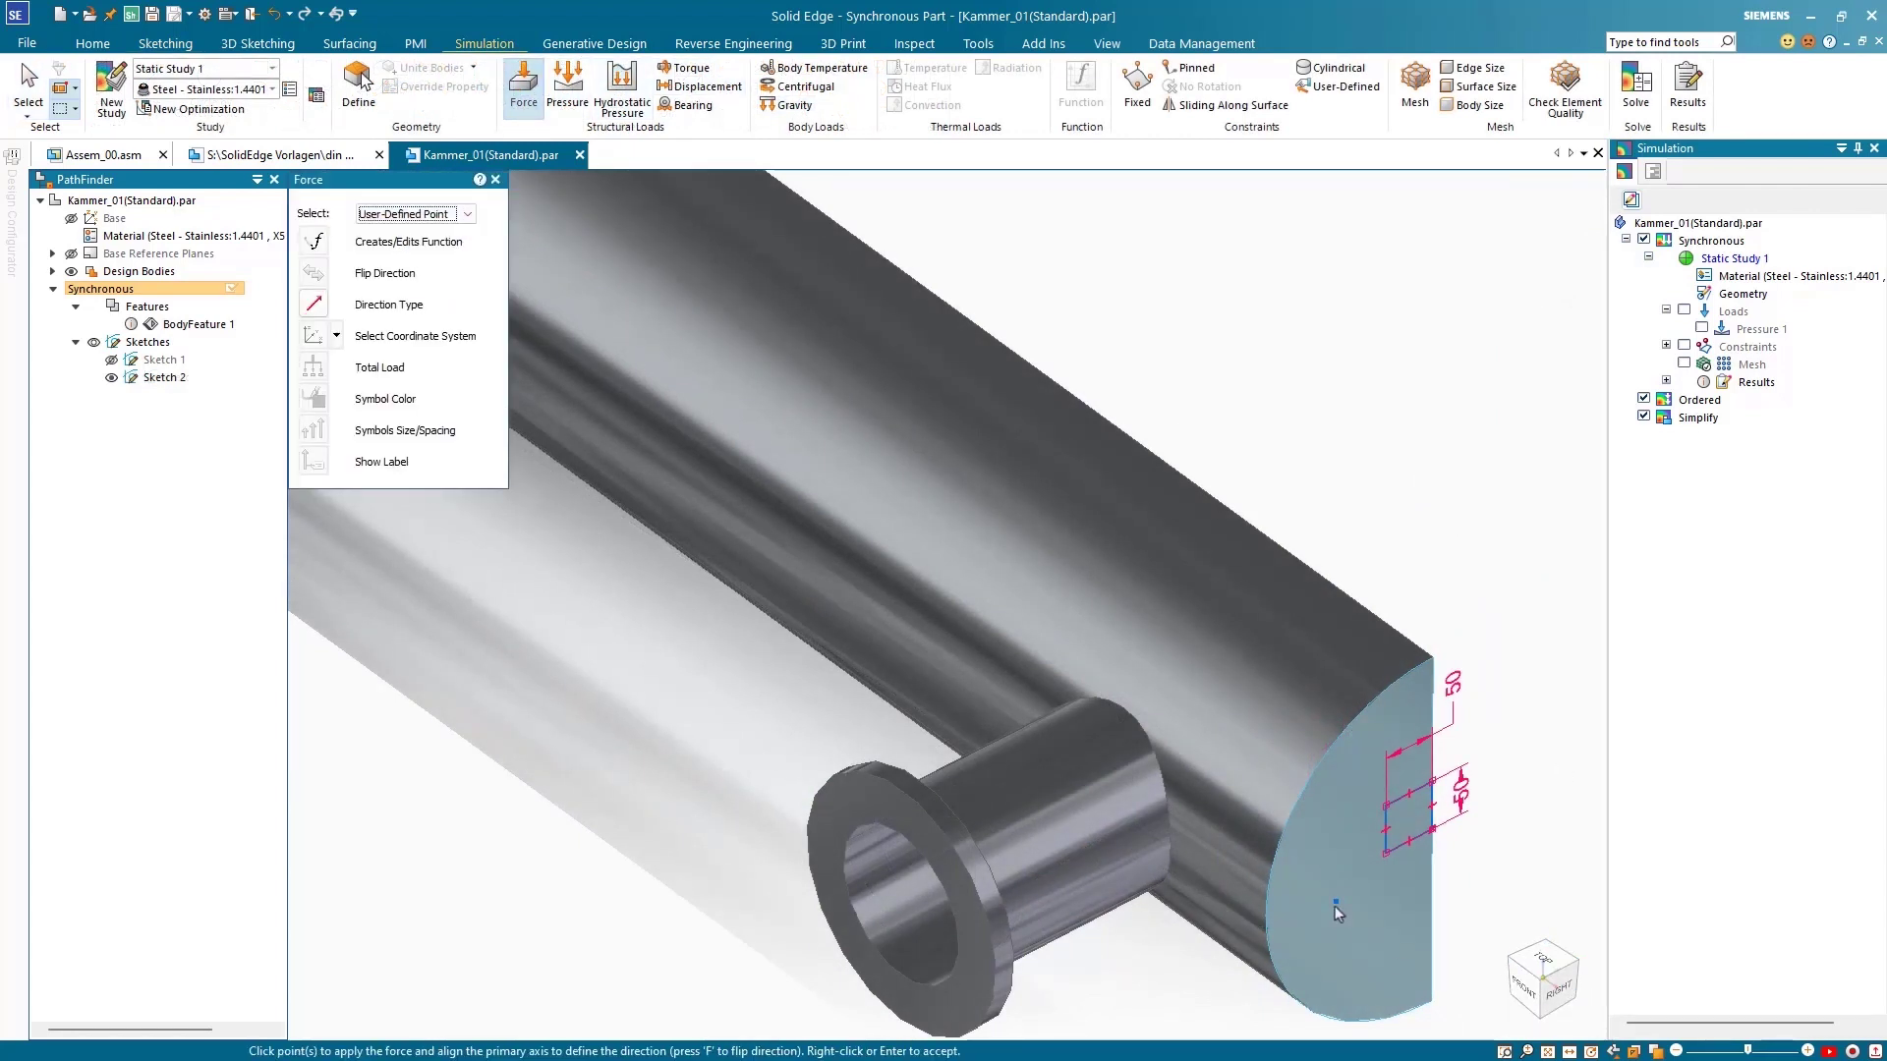
left_click(1334, 907)
left_click(1384, 806)
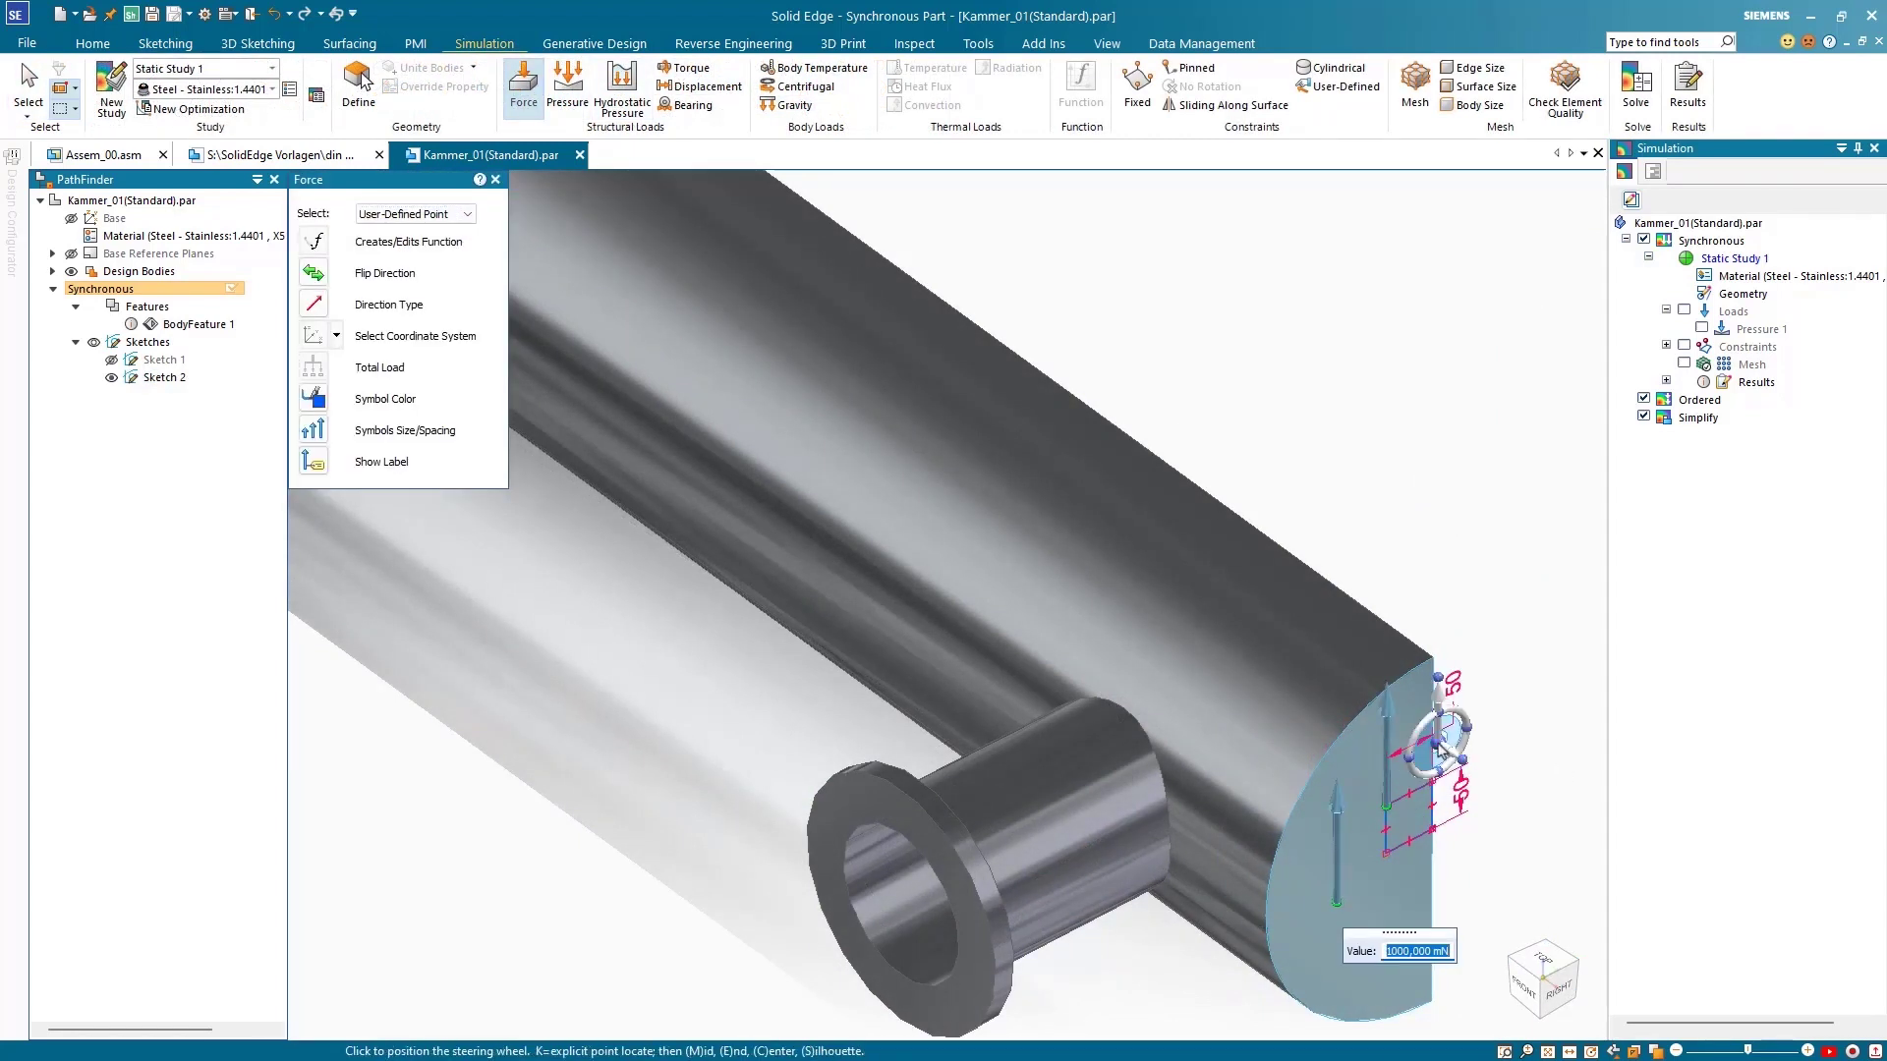
left_click_drag(1441, 751, 1413, 742)
key("Return")
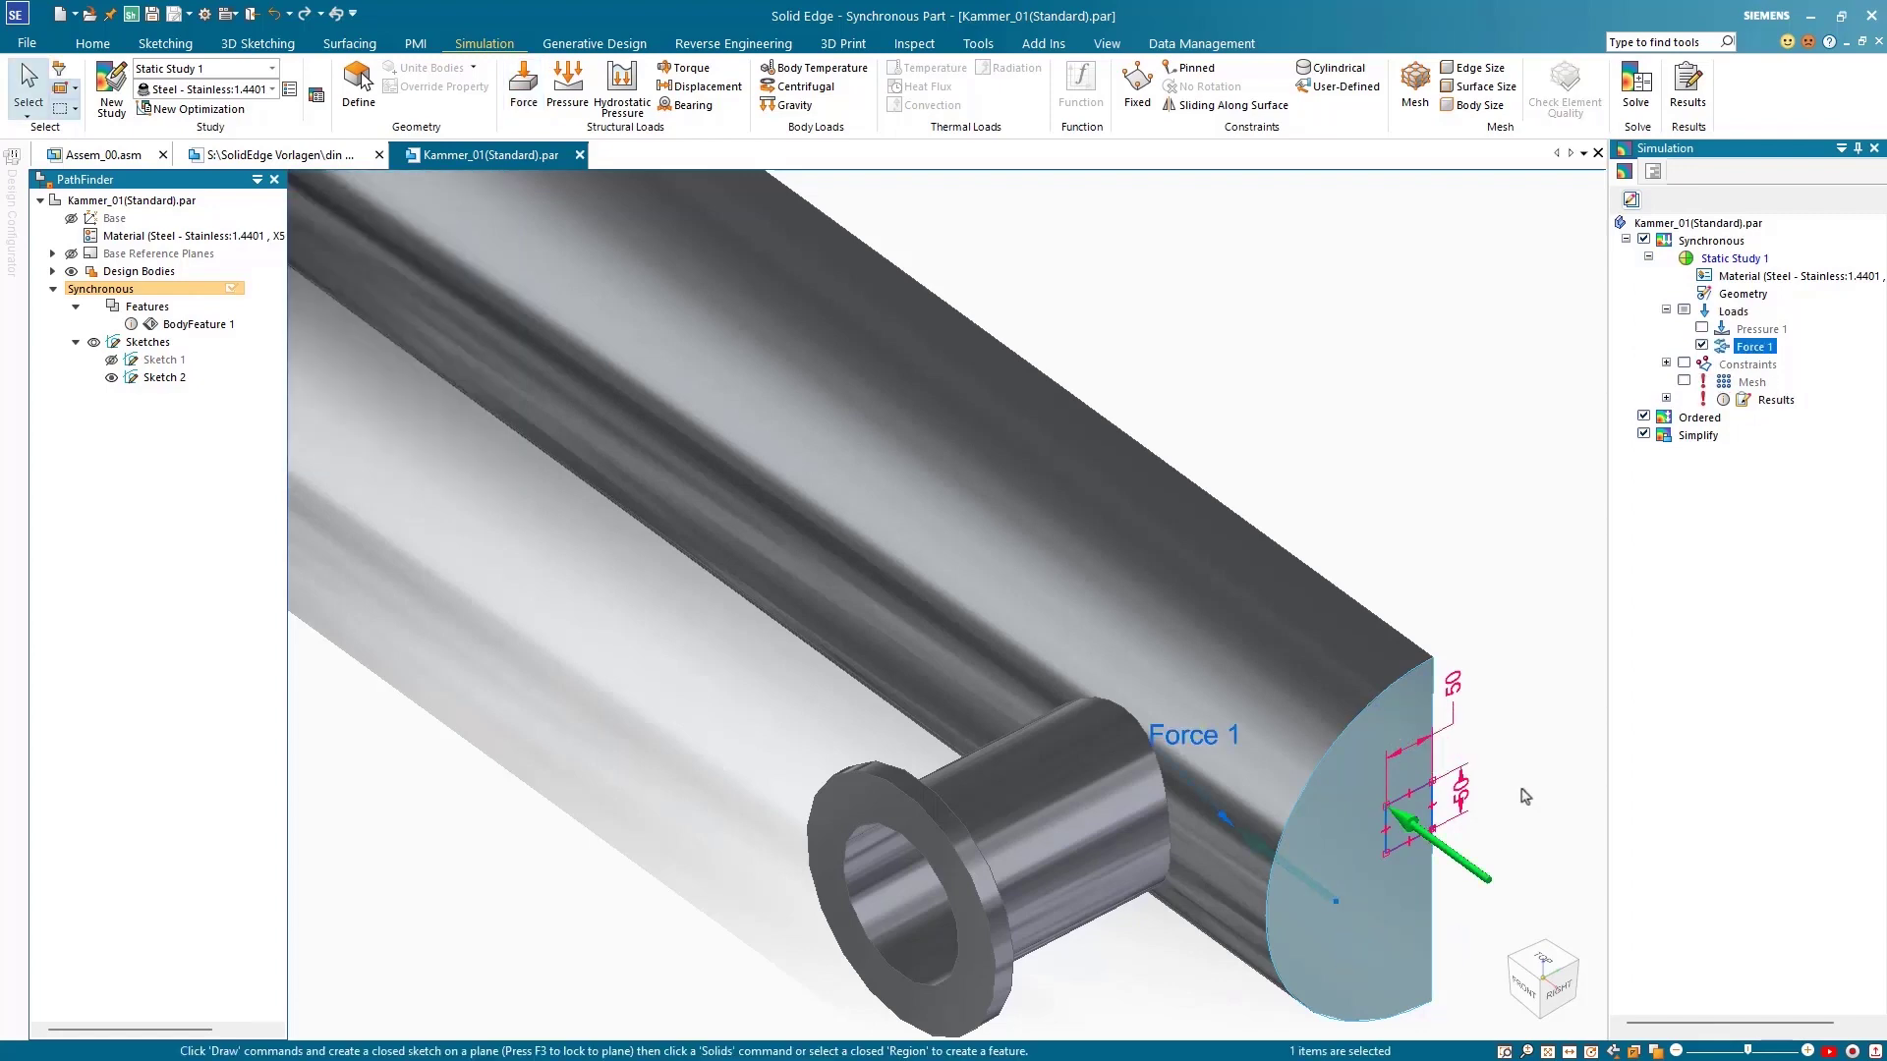
left_click(1634, 100)
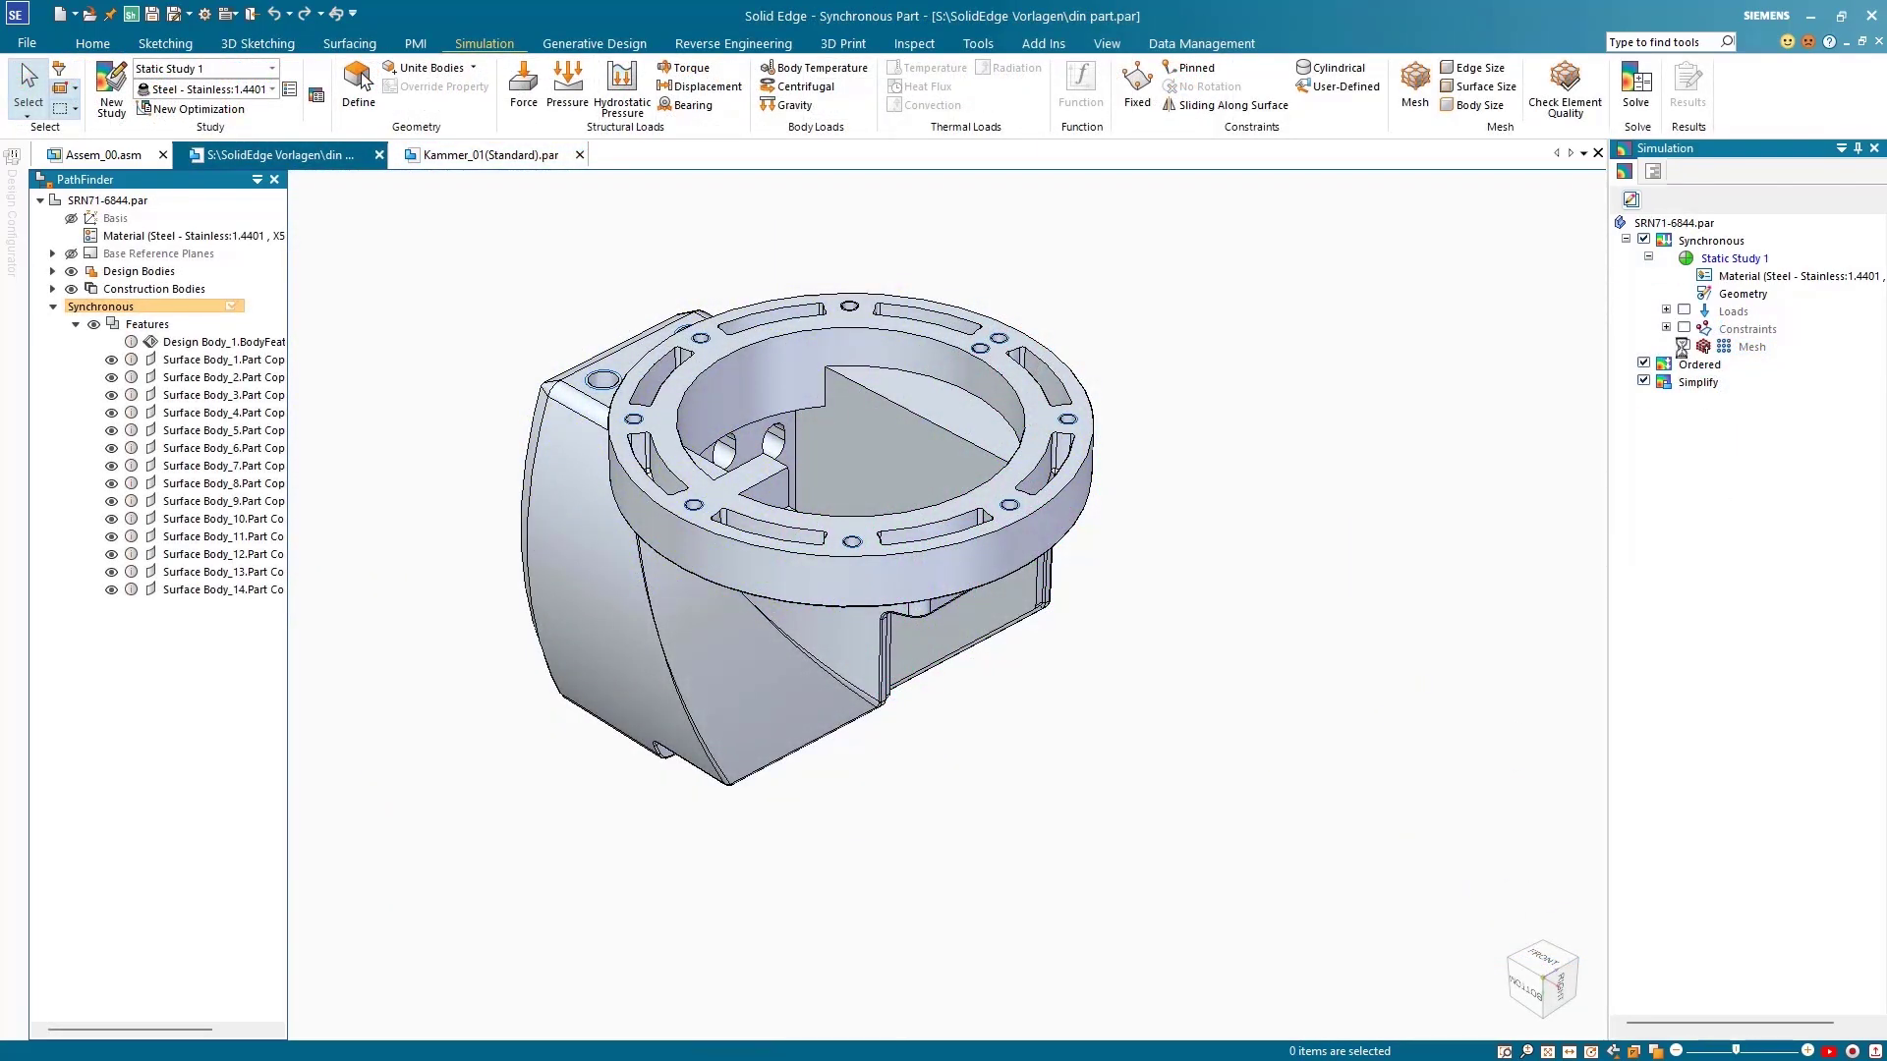
Display the SRN71-6844 mesh and bring up the Check Element Quality settings.
left_click(1681, 347)
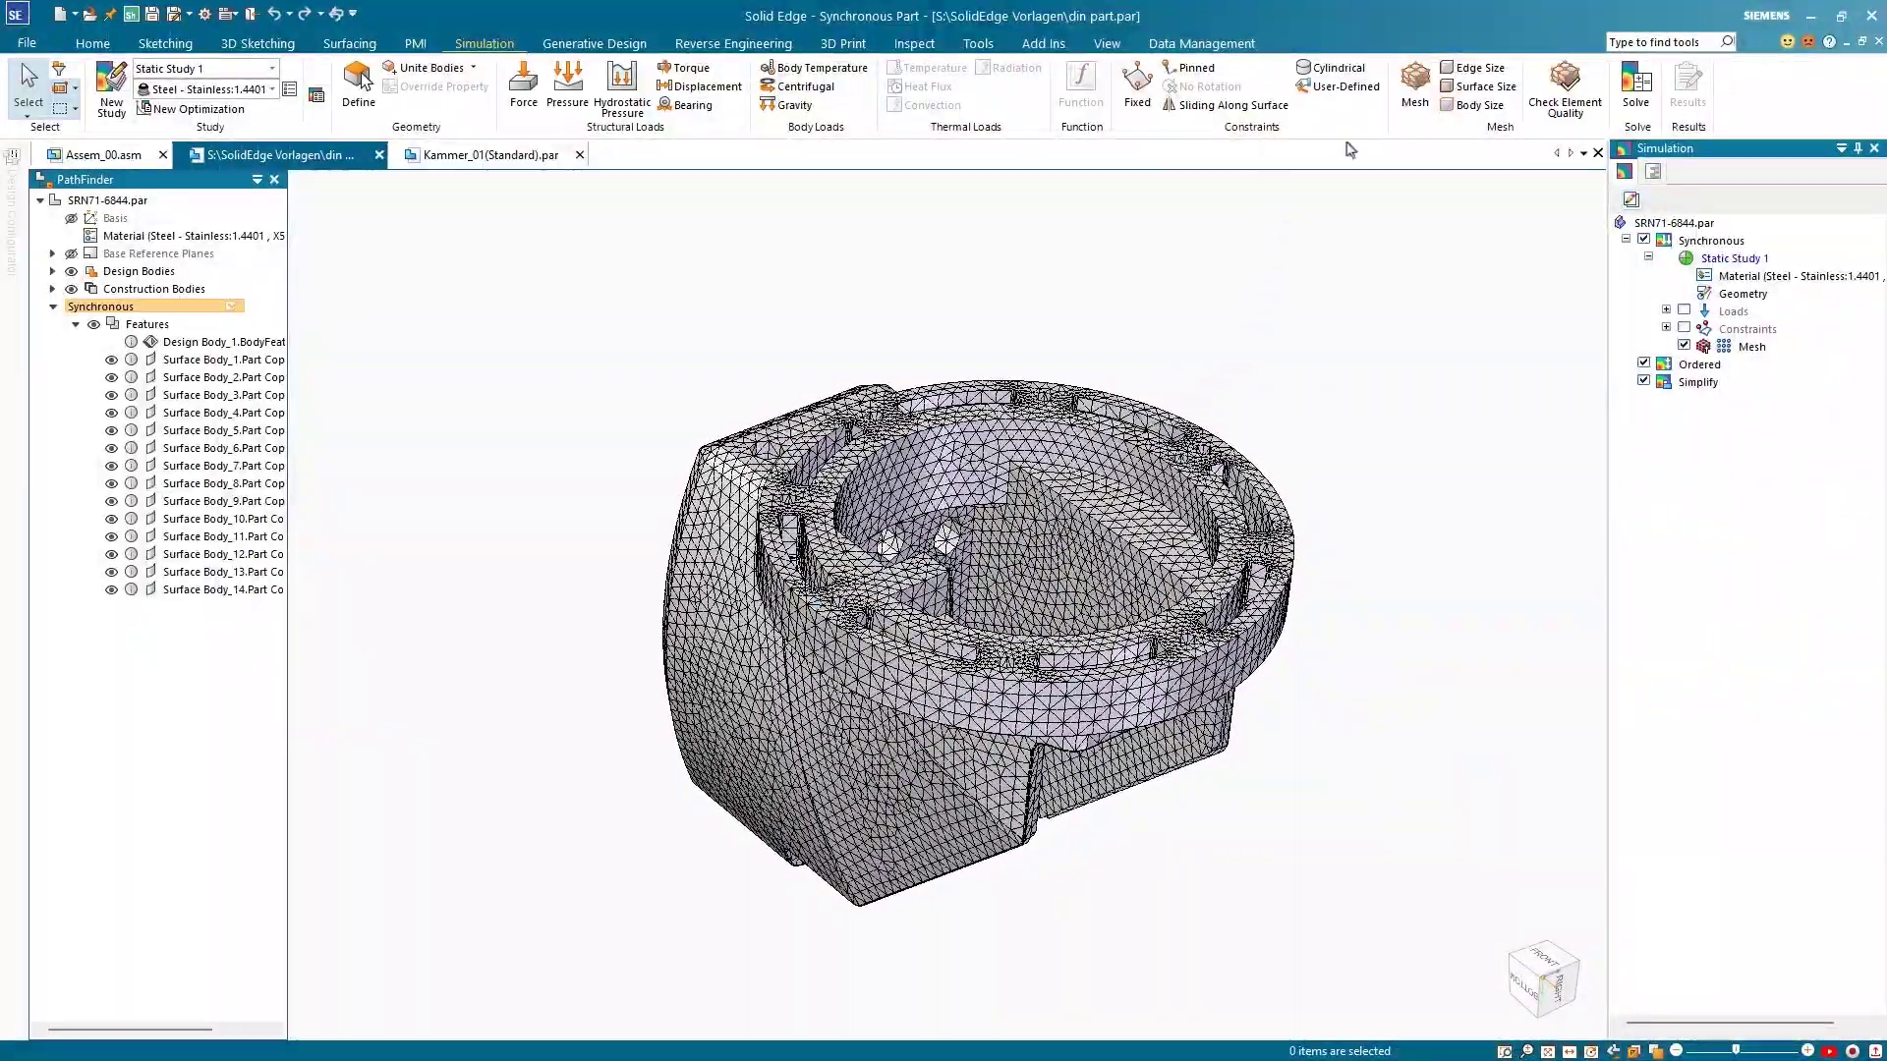
left_click(1565, 100)
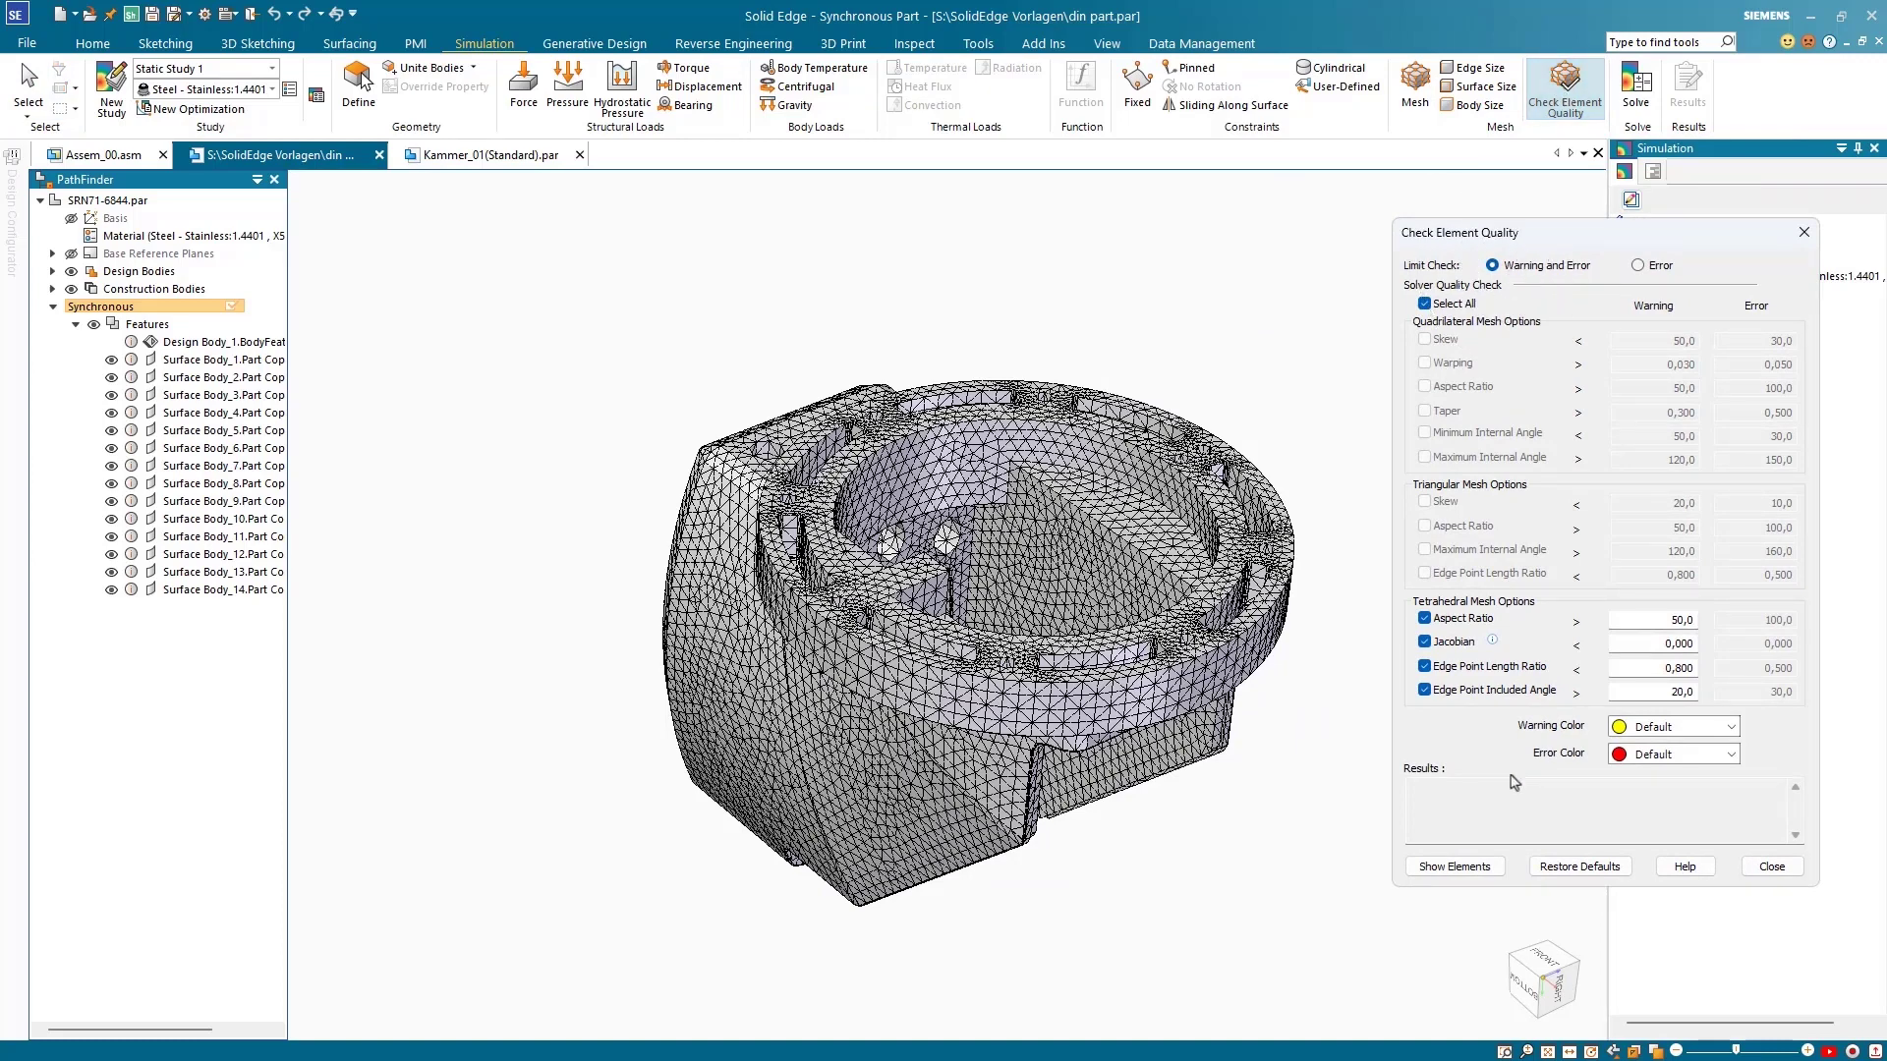
Highlight the 23 warning and 26 error elements, then close the Notepad summary.
left_click(1456, 866)
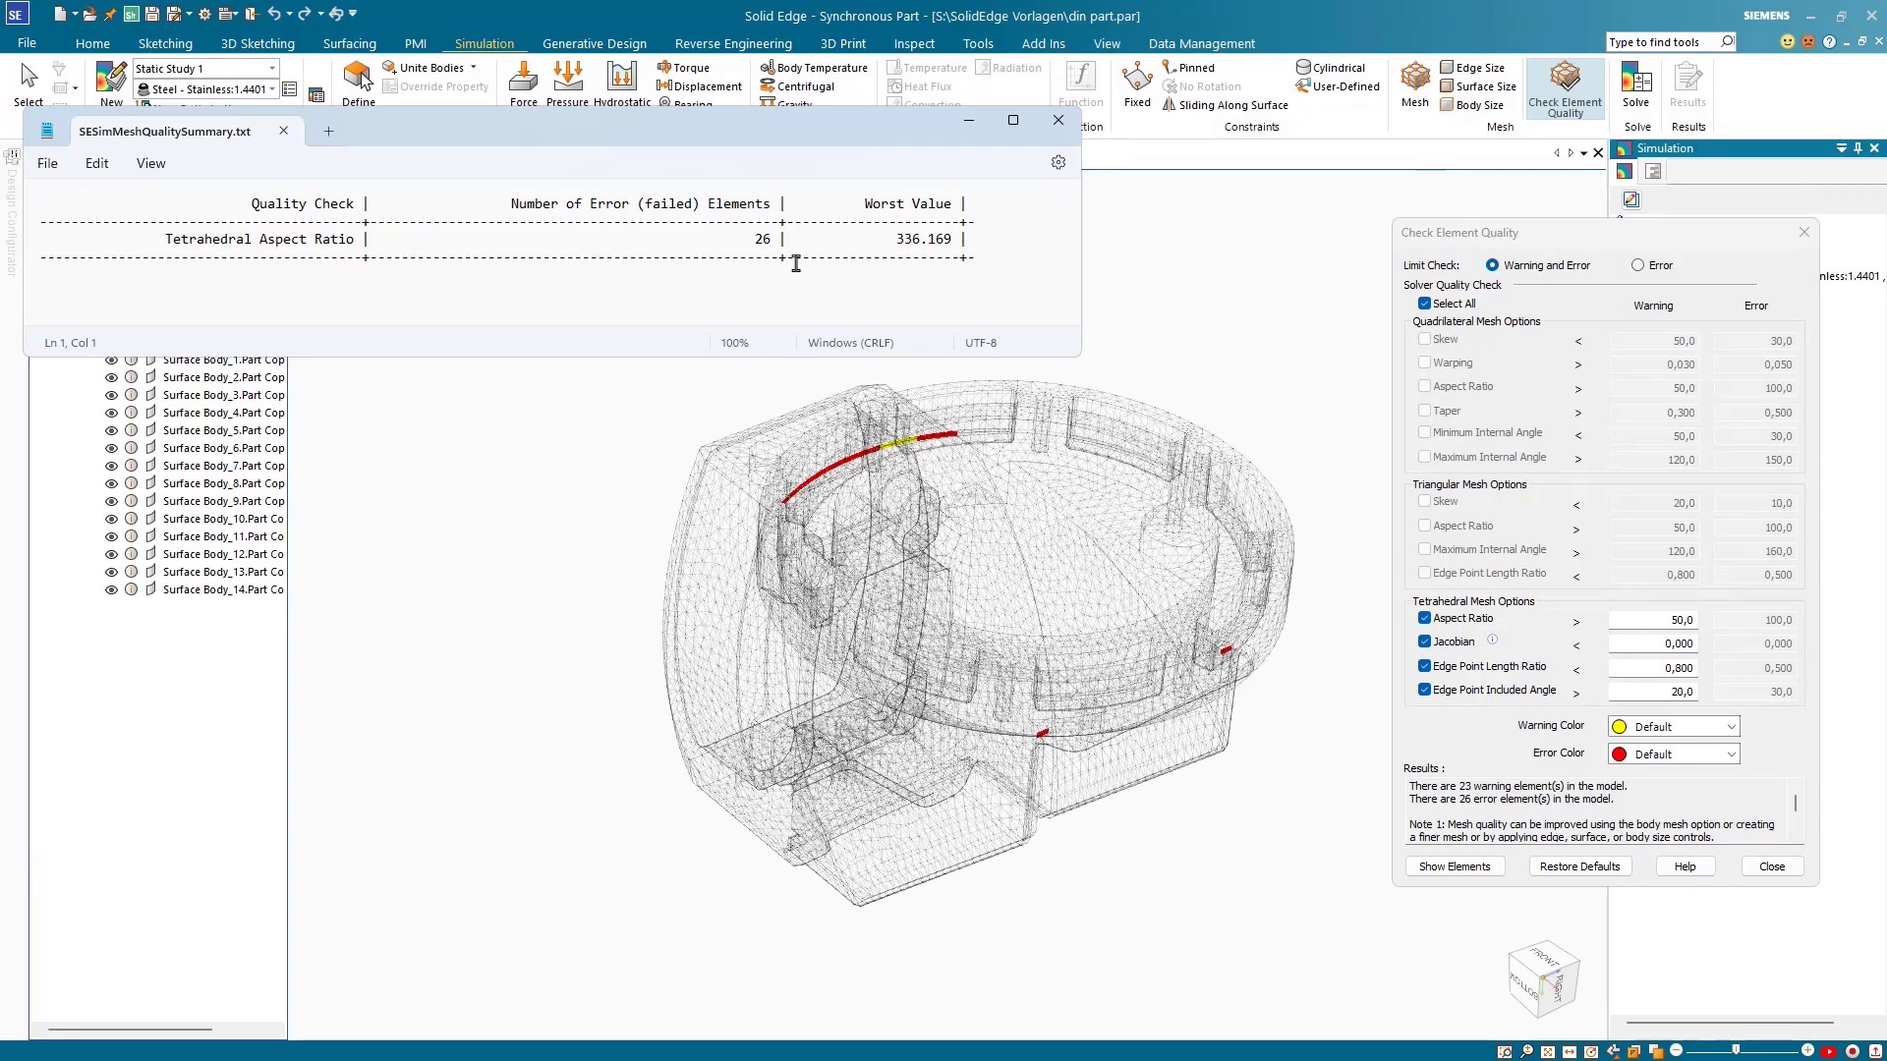
left_click(1060, 121)
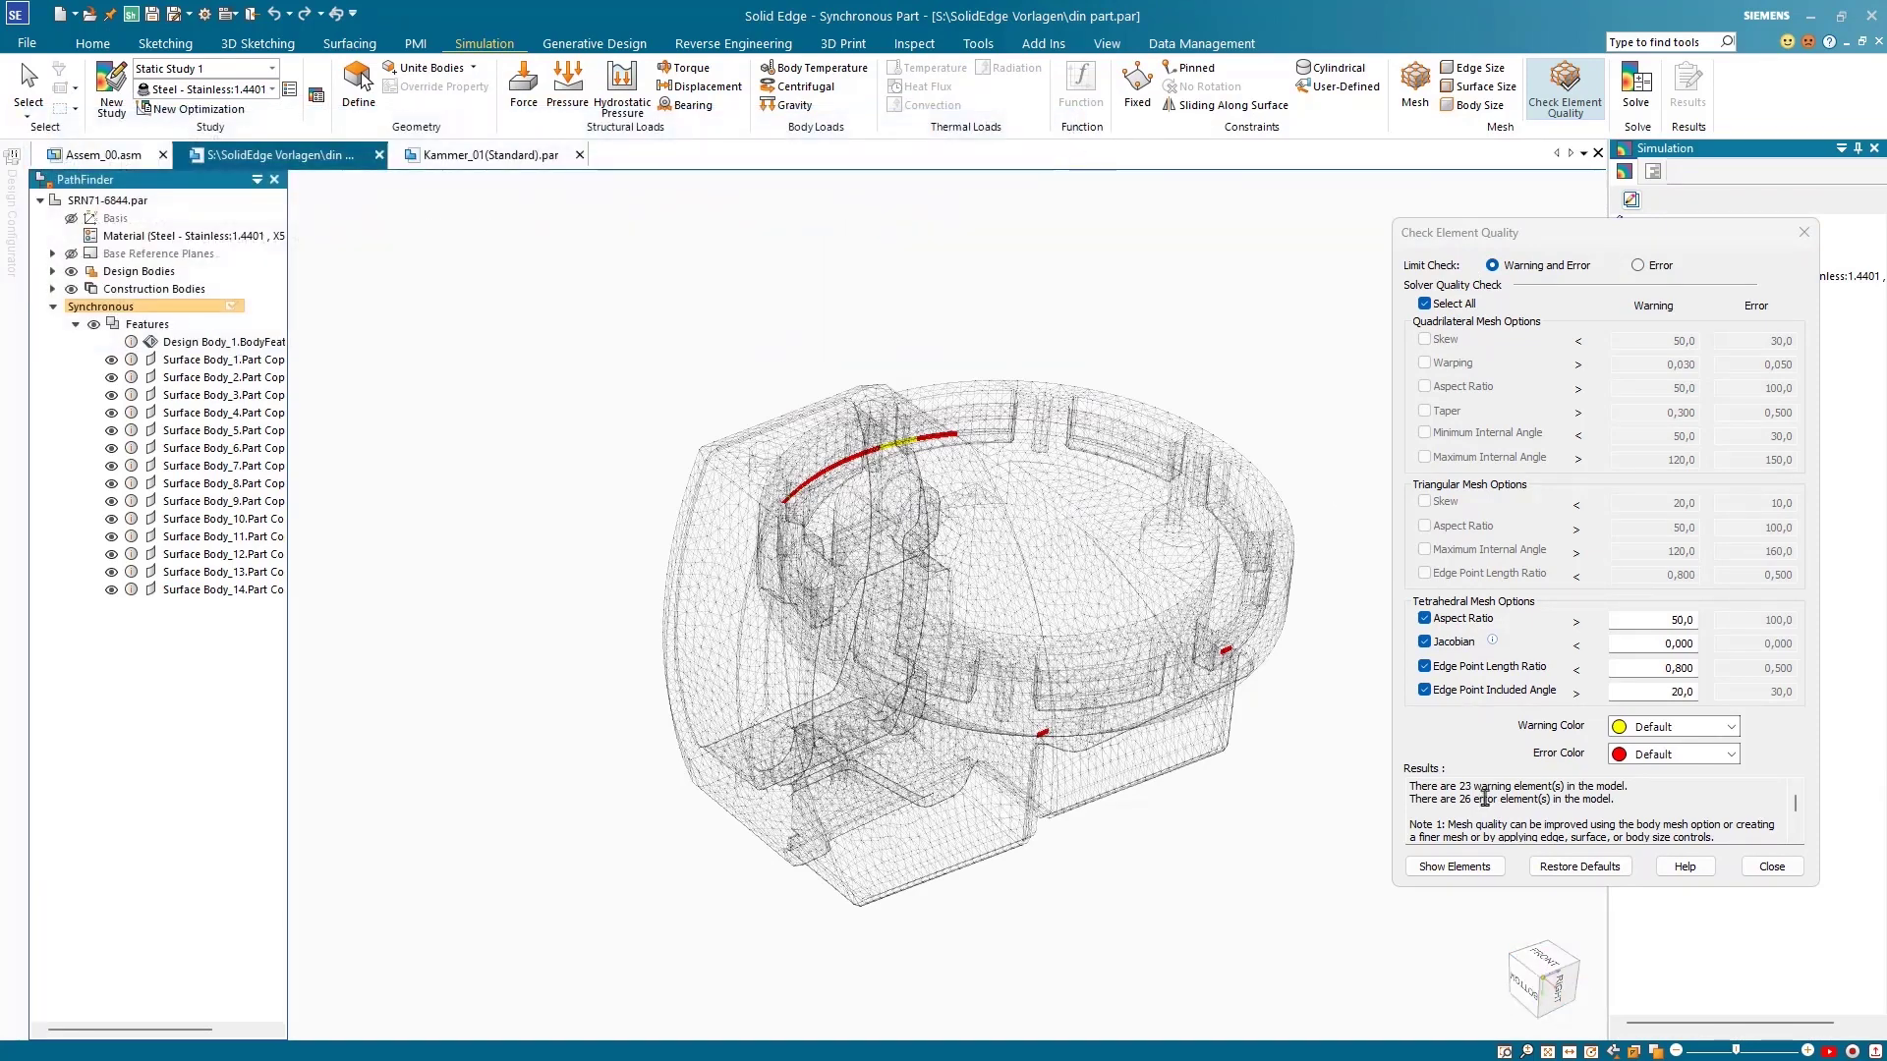